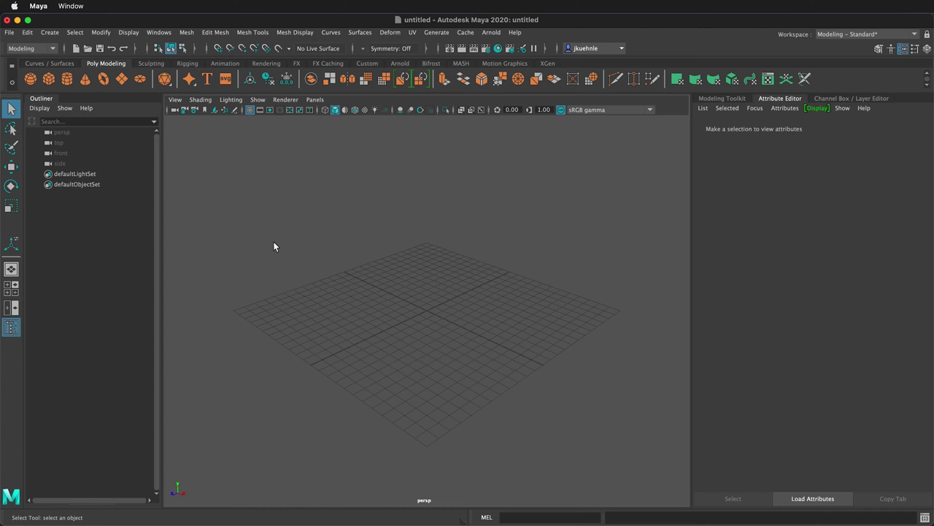
Create a polygon cylinder with radius 4 and height 10
{"action": "left_click", "coordinate": [67, 79]}
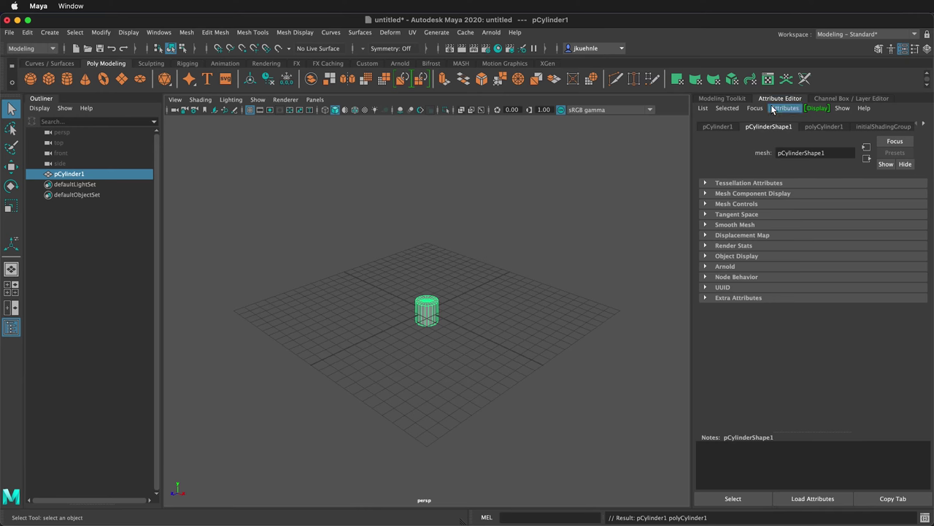
{"action": "left_click", "coordinate": [825, 127]}
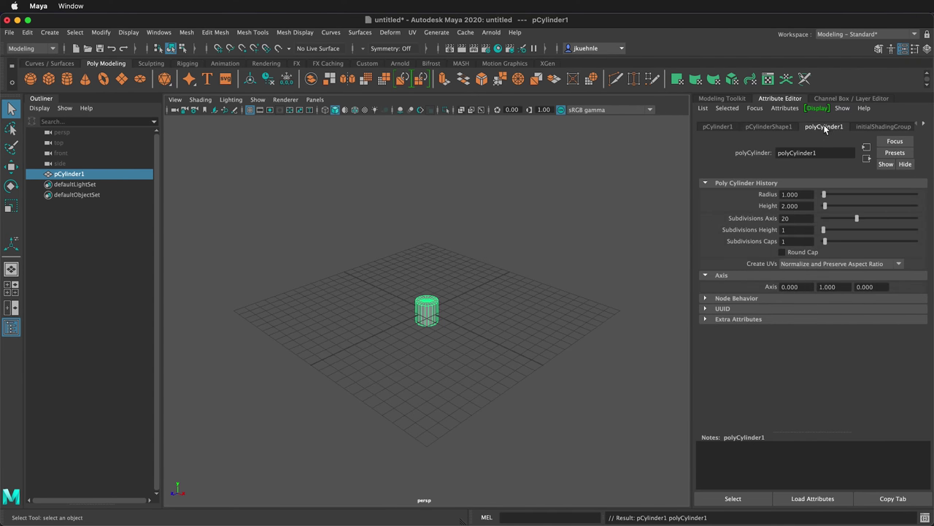
{"action": "left_click", "coordinate": [806, 195]}
{"action": "type", "text": "4"}
{"action": "left_click", "coordinate": [801, 206]}
{"action": "type", "text": "1"}
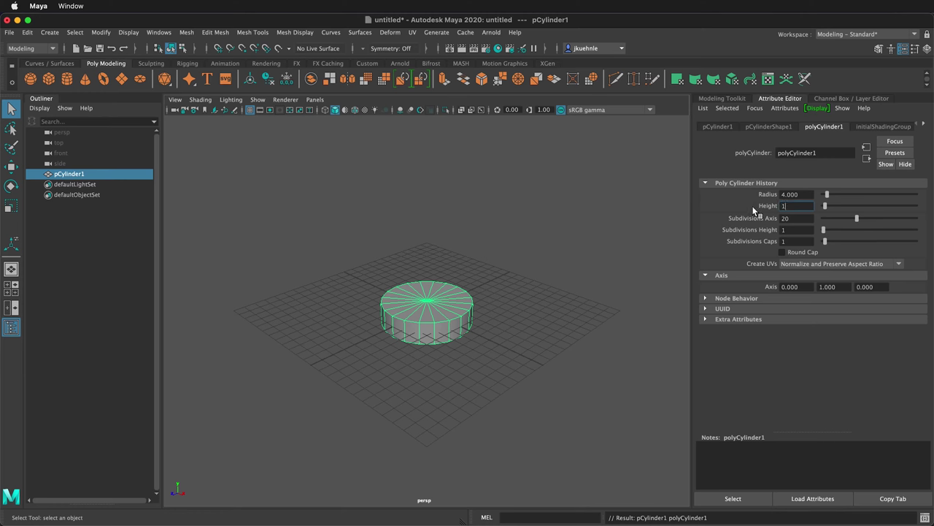
{"action": "type", "text": "0"}
Set the cylinder to 12 axis subdivisions, 5 height subdivisions and 0 cap subdivisions
{"action": "left_click", "coordinate": [795, 218]}
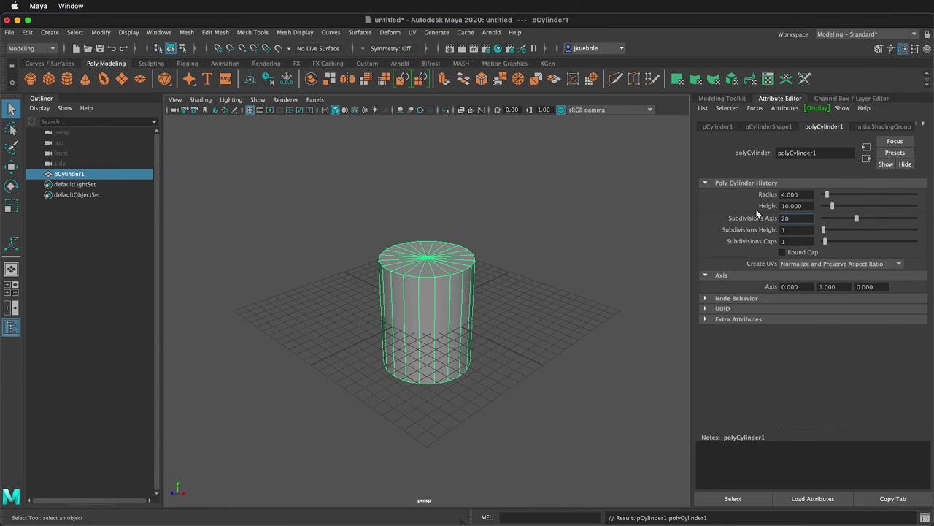
{"action": "left_click_drag", "start_coordinate": [798, 218], "coordinate": [778, 221]}
{"action": "type", "text": "12"}
{"action": "left_click", "coordinate": [794, 230]}
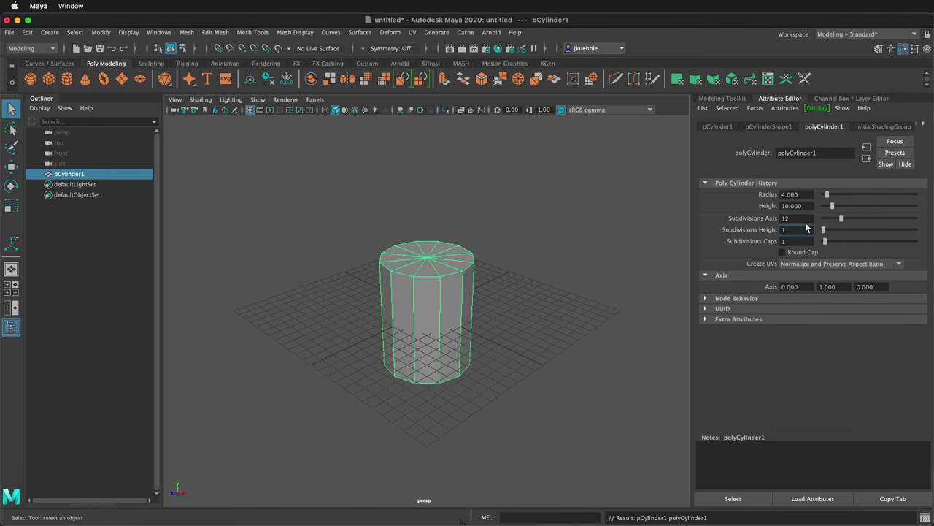
{"action": "left_click_drag", "start_coordinate": [790, 229], "coordinate": [776, 228]}
{"action": "type", "text": "5"}
{"action": "key", "text": "Tab"}
{"action": "left_click_drag", "start_coordinate": [826, 242], "coordinate": [809, 242]}
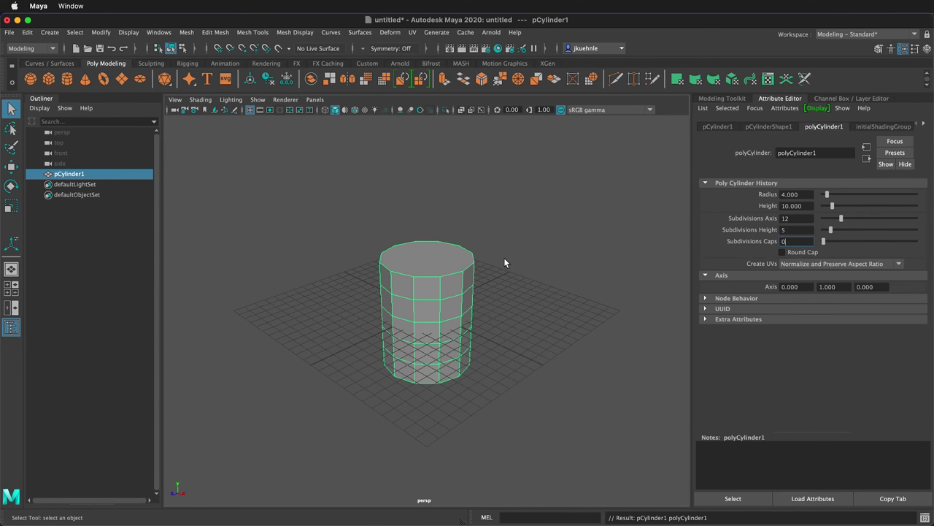
Raise the cylinder to Translate Y 5 so it rests on the grid
{"action": "left_click", "coordinate": [714, 127]}
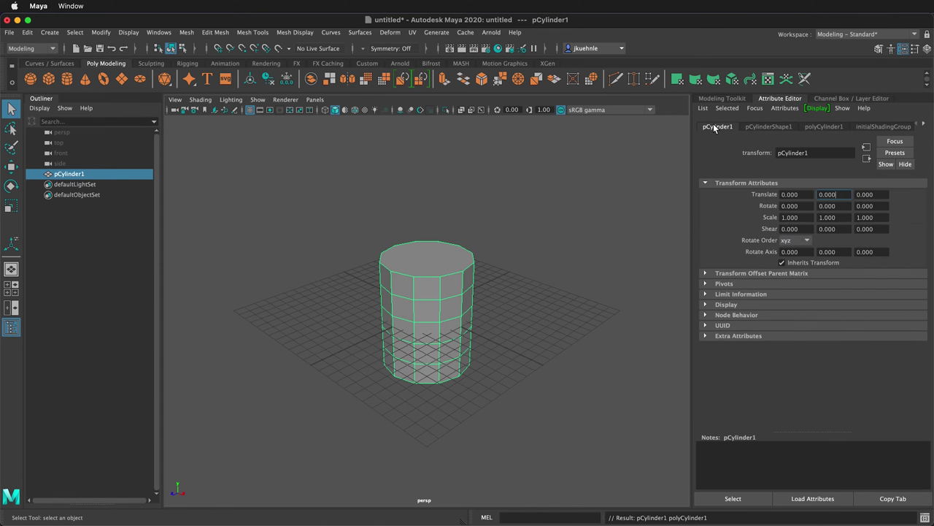
{"action": "left_click_drag", "start_coordinate": [847, 195], "coordinate": [803, 195]}
{"action": "type", "text": "5"}
{"action": "key", "text": "Return"}
Delete the cylinder's top face and hide the viewport grid
{"action": "left_click", "coordinate": [503, 196]}
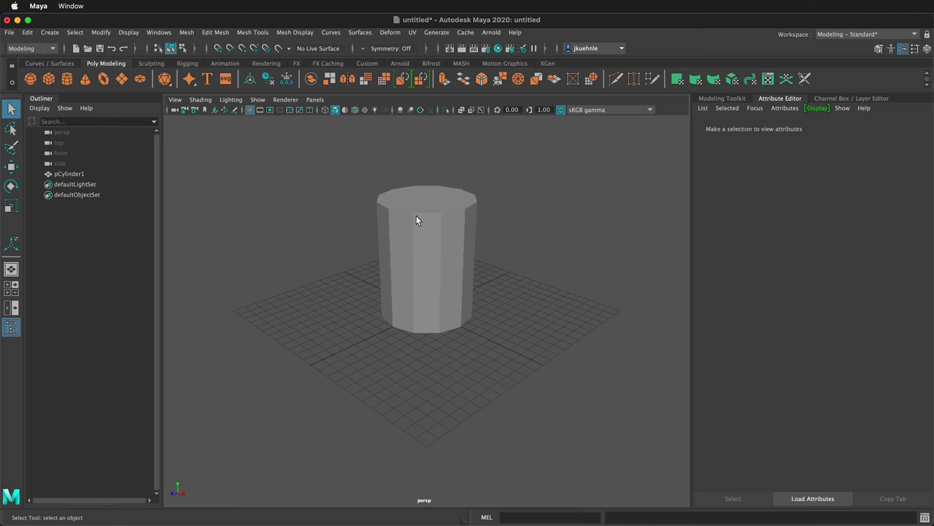
{"action": "right_click_drag", "start_coordinate": [416, 219], "coordinate": [419, 250]}
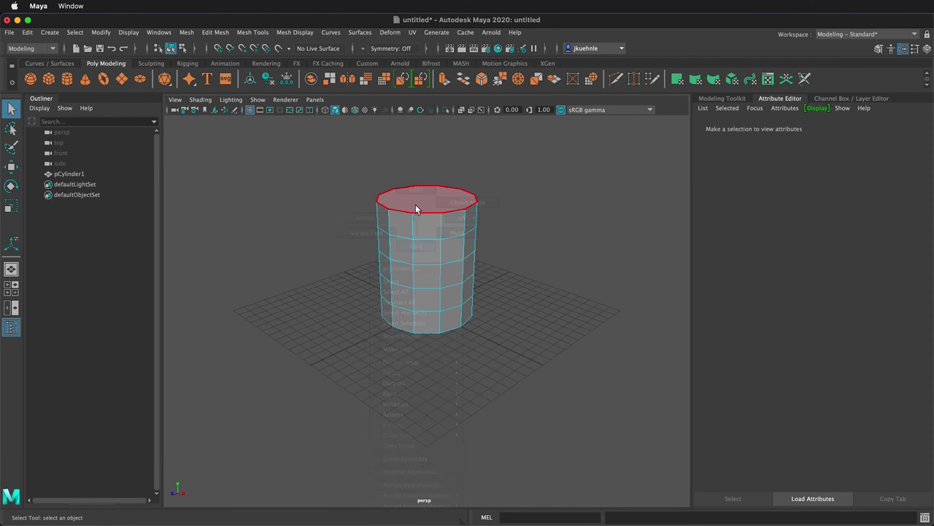
{"action": "left_click", "coordinate": [419, 207]}
{"action": "key", "text": "Delete"}
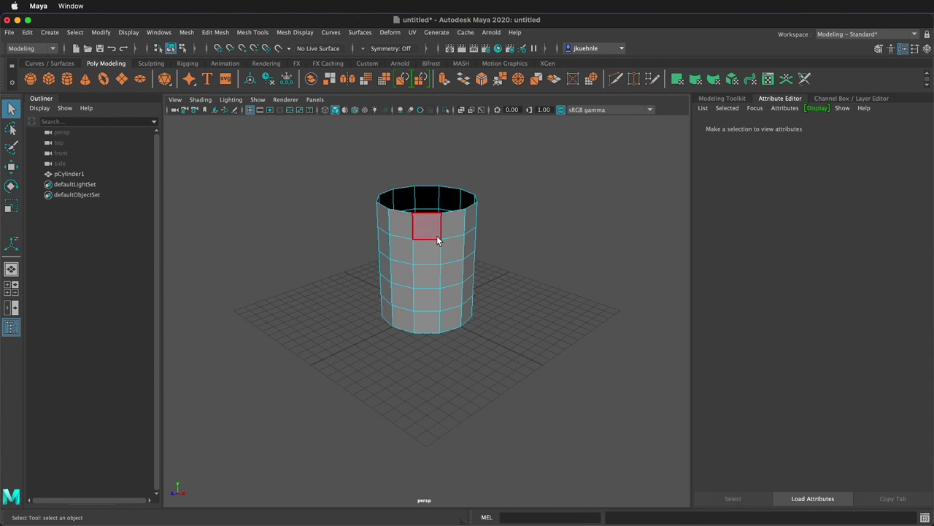
{"action": "left_click_drag", "start_coordinate": [429, 298], "coordinate": [435, 190], "text": "alt"}
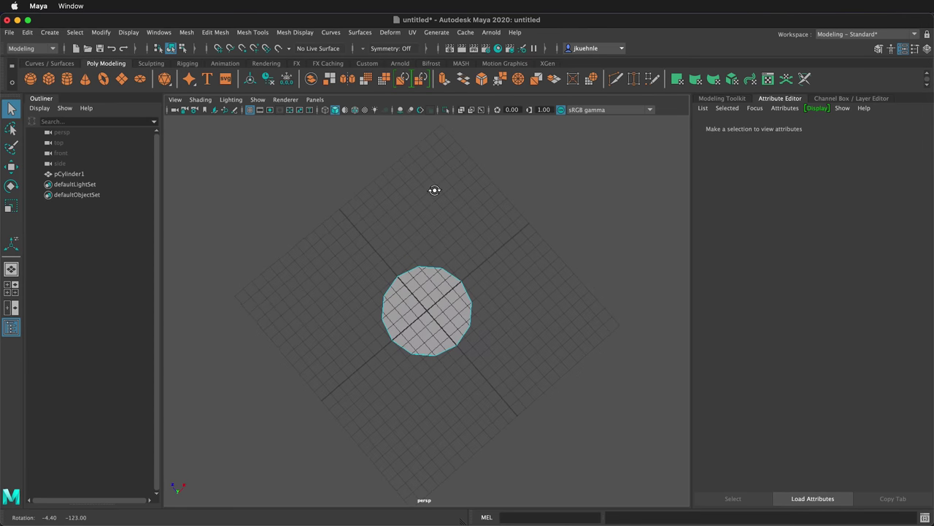
{"action": "scroll", "coordinate": [434, 292], "scroll_direction": "up", "scroll_amount": 5}
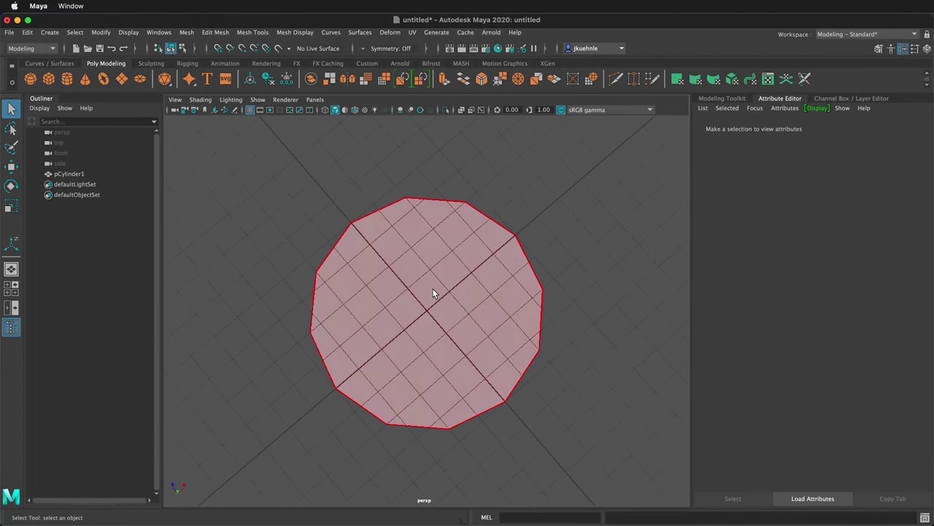
{"action": "left_click", "coordinate": [250, 111]}
Extrude the bottom face twice, insetting the second ring to a 0.683 local scale
{"action": "left_click", "coordinate": [395, 300]}
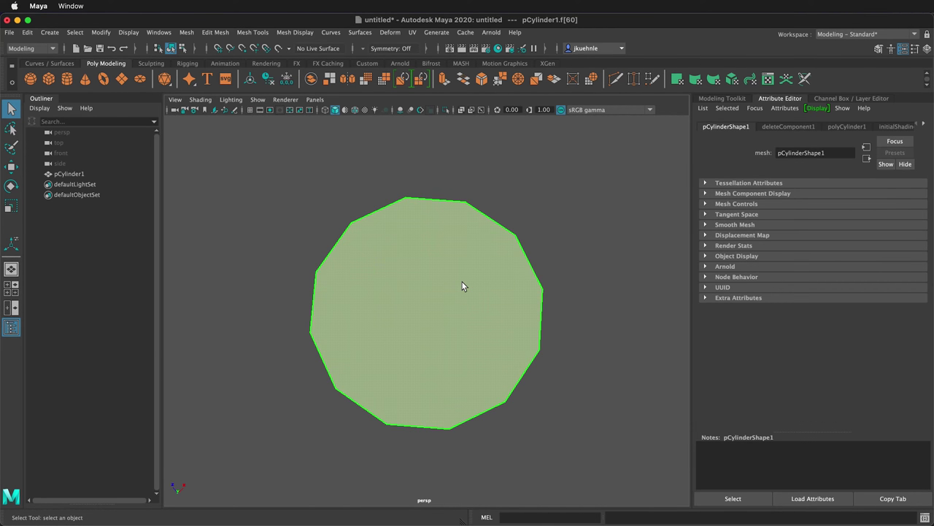
{"action": "key", "text": "ctrl+e"}
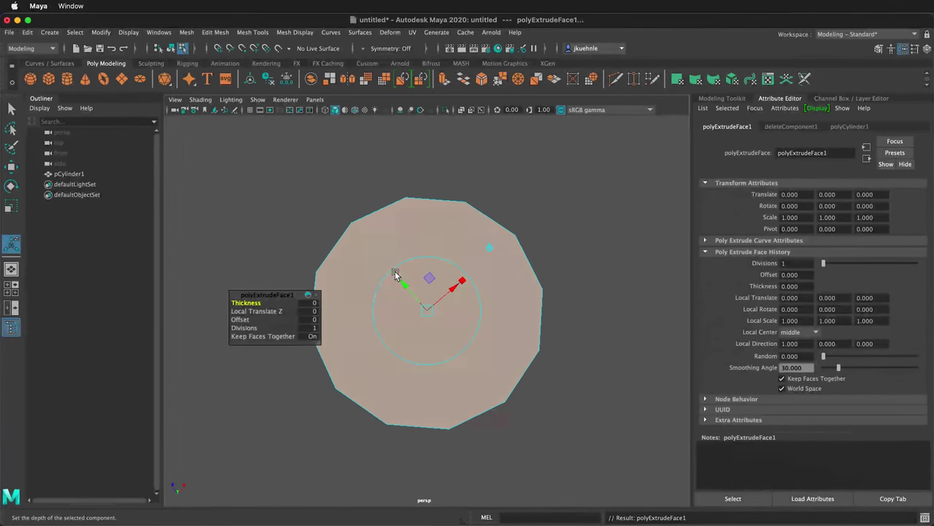
{"action": "left_click", "coordinate": [395, 279]}
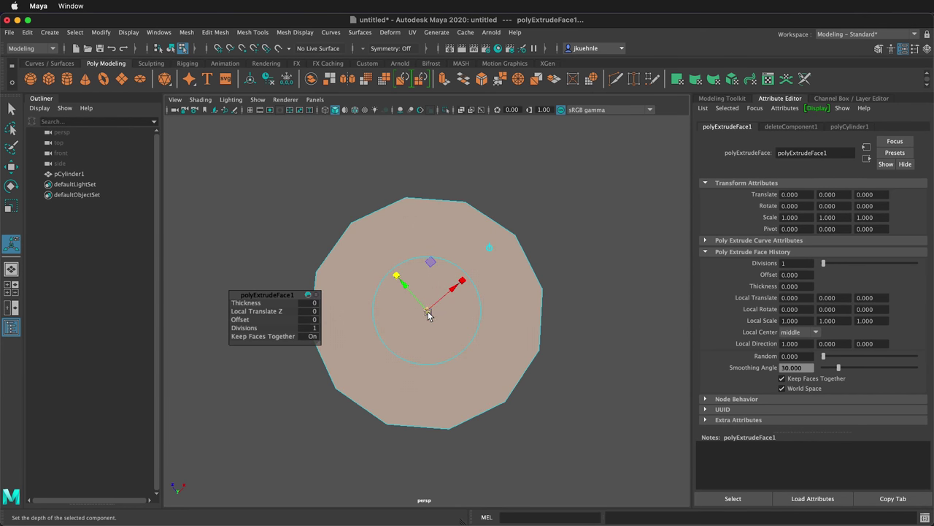
{"action": "left_click_drag", "start_coordinate": [428, 314], "coordinate": [426, 314]}
{"action": "key", "text": "ctrl+e"}
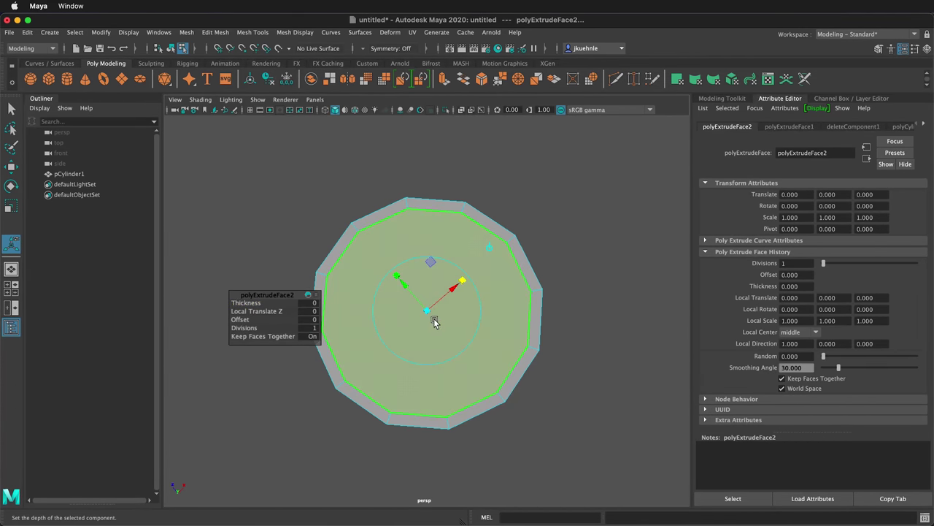
{"action": "left_click_drag", "start_coordinate": [430, 311], "coordinate": [419, 319]}
Slice the inner cap with Multi-Cut lines from top to bottom and left to right
{"action": "right_click_drag", "start_coordinate": [430, 326], "coordinate": [378, 330], "text": "shift"}
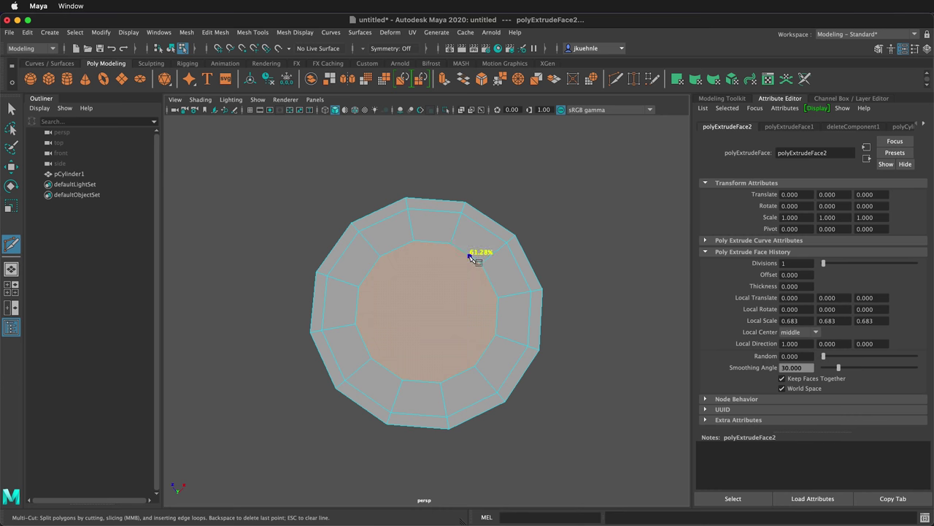
{"action": "left_click", "coordinate": [450, 250]}
{"action": "left_click", "coordinate": [404, 380]}
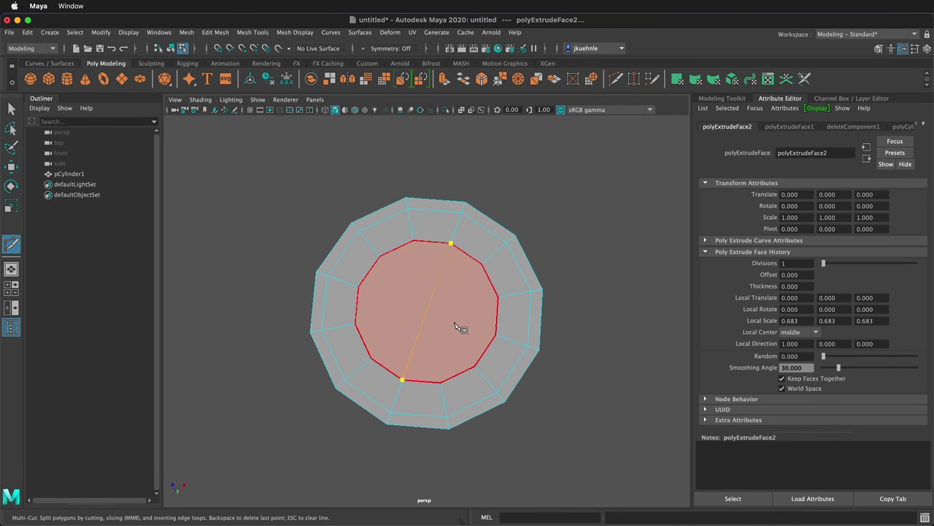
{"action": "key", "text": "Return"}
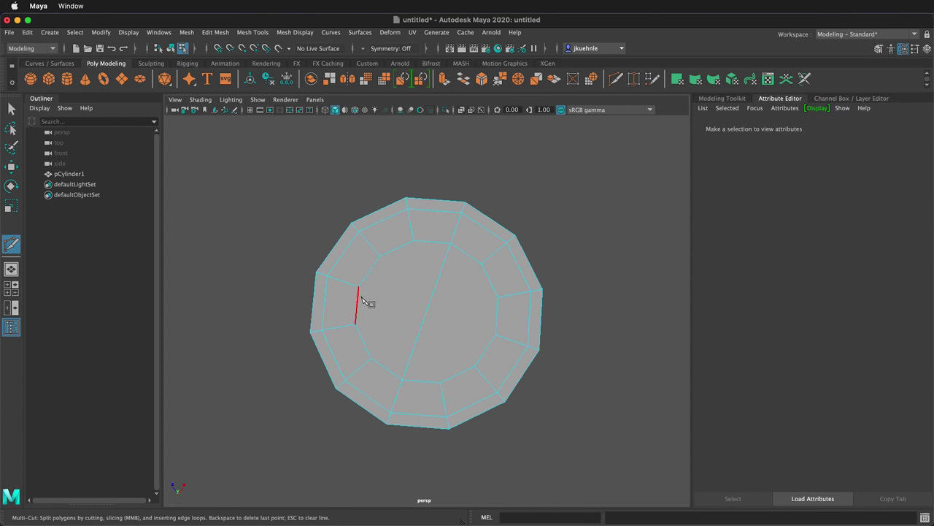
{"action": "left_click", "coordinate": [359, 286]}
{"action": "left_click", "coordinate": [496, 335]}
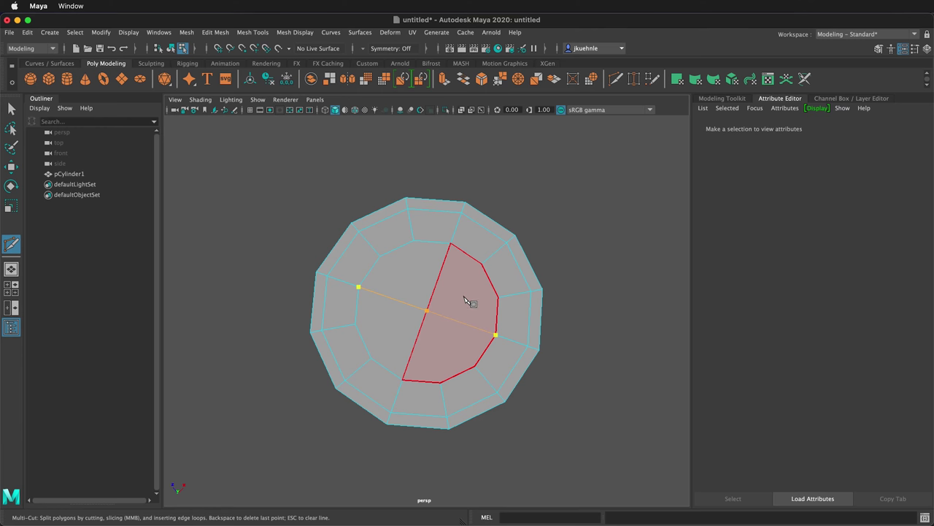
{"action": "key", "text": "Return"}
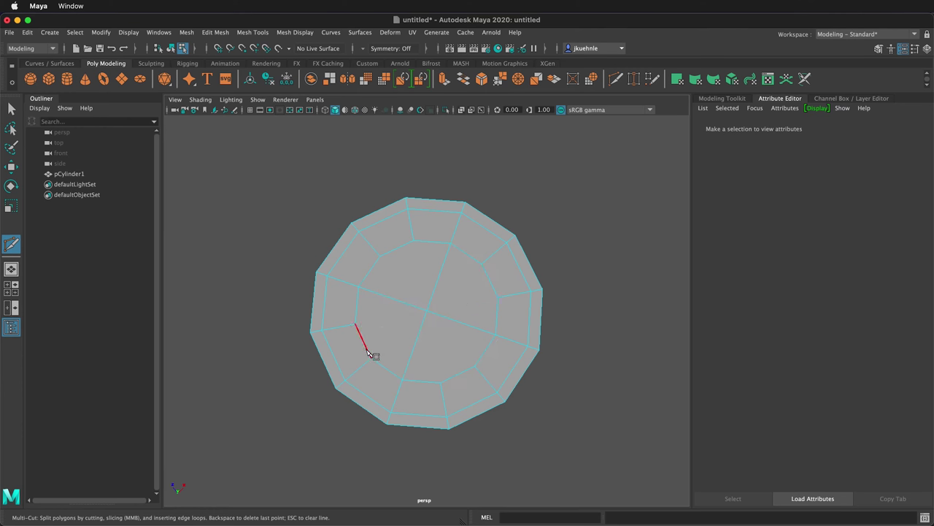
Add further diagonal cuts across the inner cap, removing misplaced cut points
{"action": "left_click", "coordinate": [355, 323]}
{"action": "left_click", "coordinate": [475, 366]}
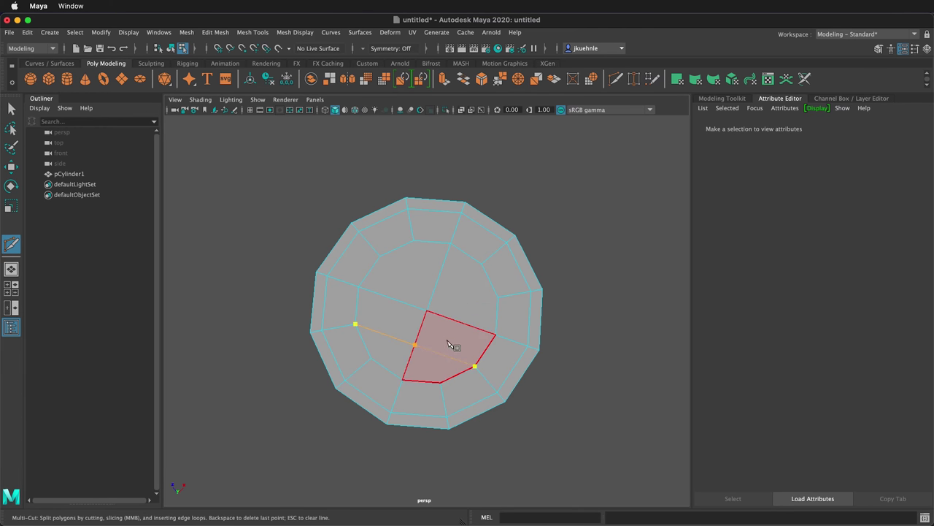
{"action": "key", "text": "Return"}
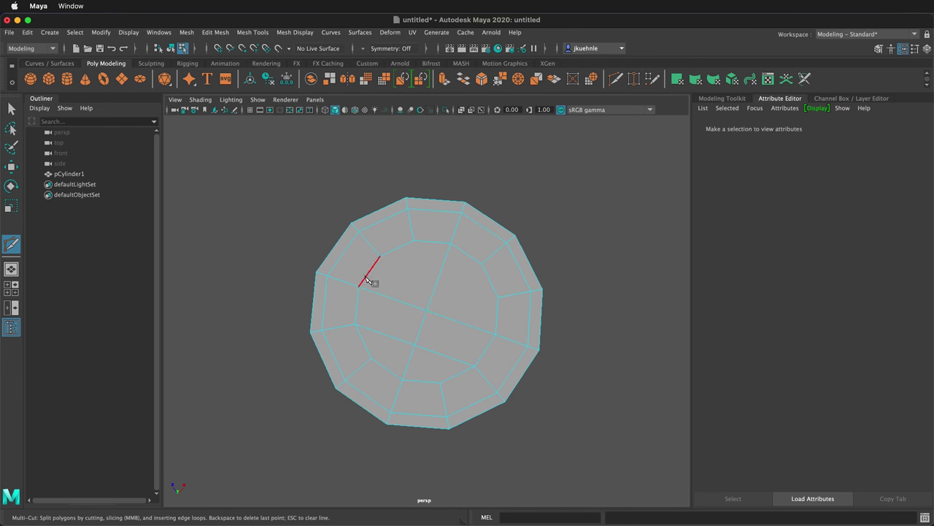
{"action": "left_click", "coordinate": [379, 256]}
{"action": "left_click_drag", "start_coordinate": [503, 317], "coordinate": [498, 297]}
{"action": "key", "text": "Return"}
{"action": "left_click", "coordinate": [427, 311]}
{"action": "key", "text": "BackSpace"}
{"action": "left_click", "coordinate": [482, 263]}
{"action": "key", "text": "BackSpace"}
{"action": "left_click_drag", "start_coordinate": [496, 296], "coordinate": [449, 272]}
Return to object selection and smooth the cylinder
{"action": "key", "text": "q"}
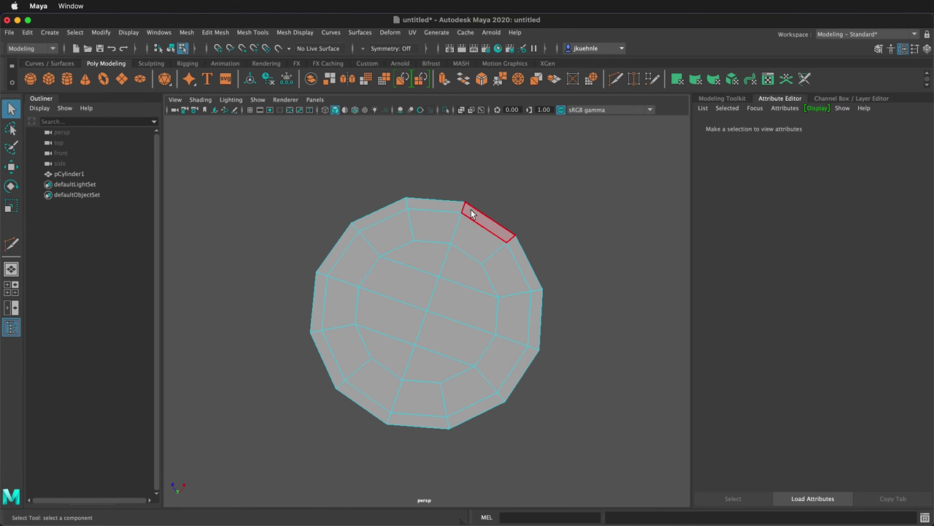
{"action": "left_click_drag", "start_coordinate": [481, 260], "coordinate": [460, 254], "text": "alt"}
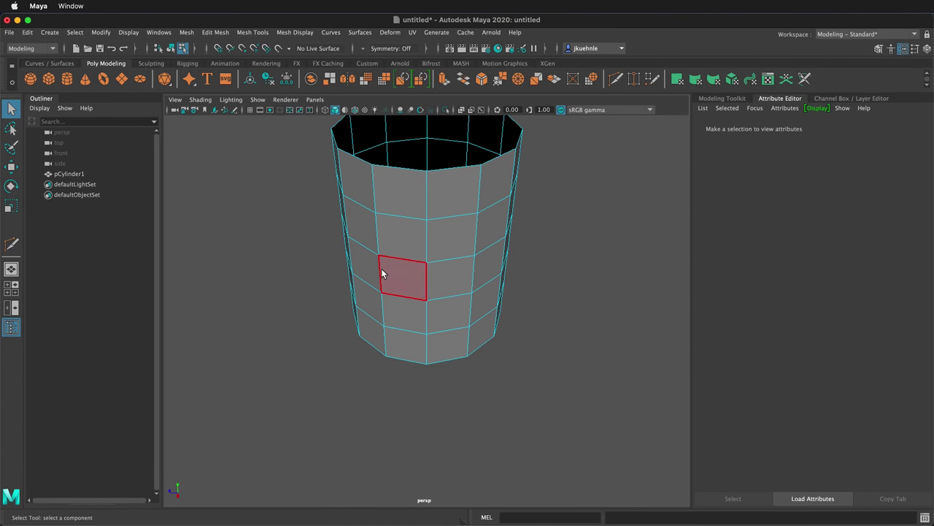
{"action": "right_click", "coordinate": [400, 215]}
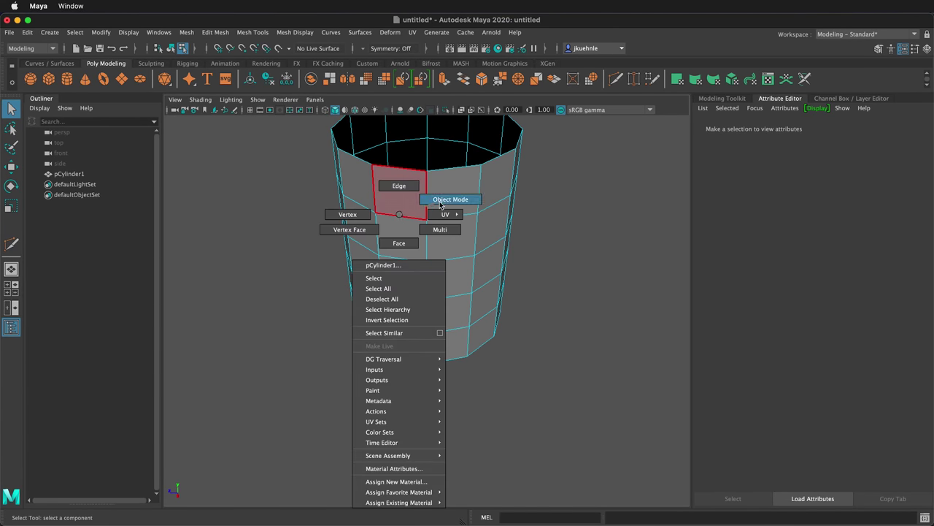
{"action": "left_click", "coordinate": [442, 199]}
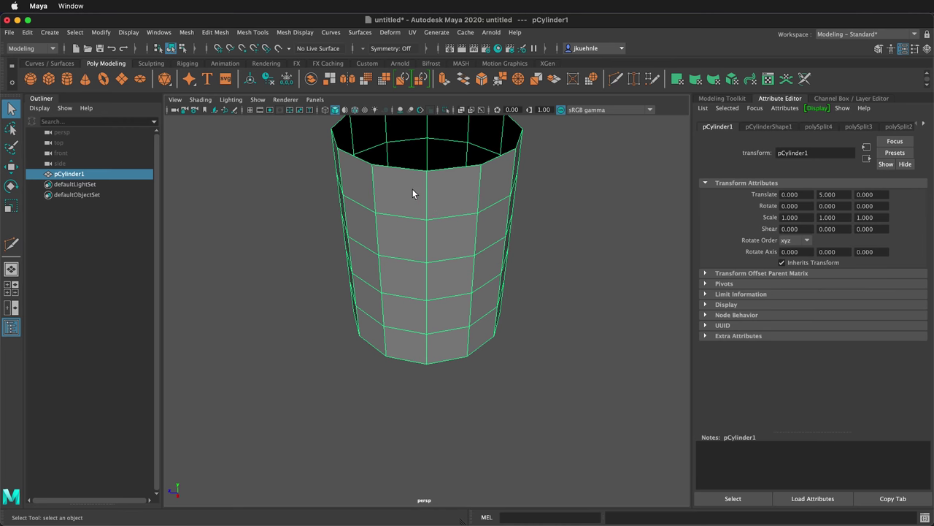
{"action": "left_click", "coordinate": [363, 80]}
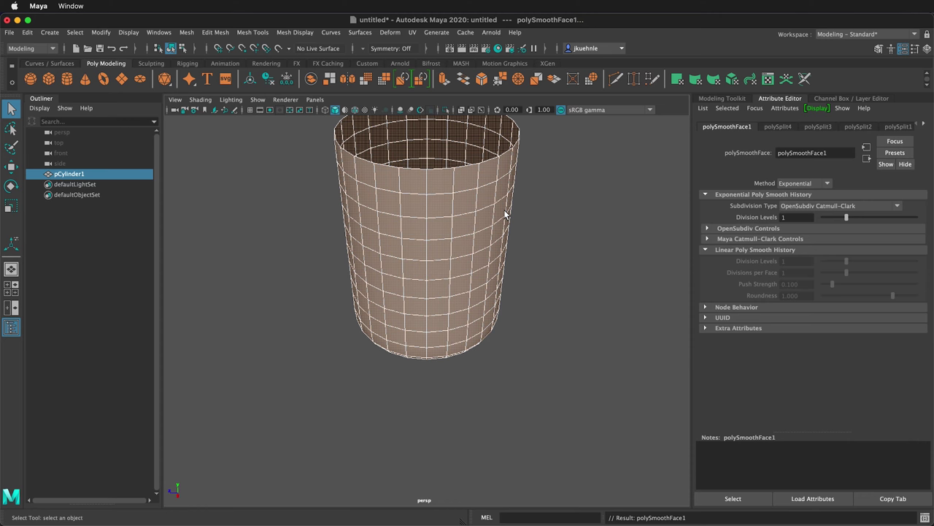
Extrude all the cylinder's faces with a 0.3 thickness to form solid walls
{"action": "key", "text": "ctrl+e"}
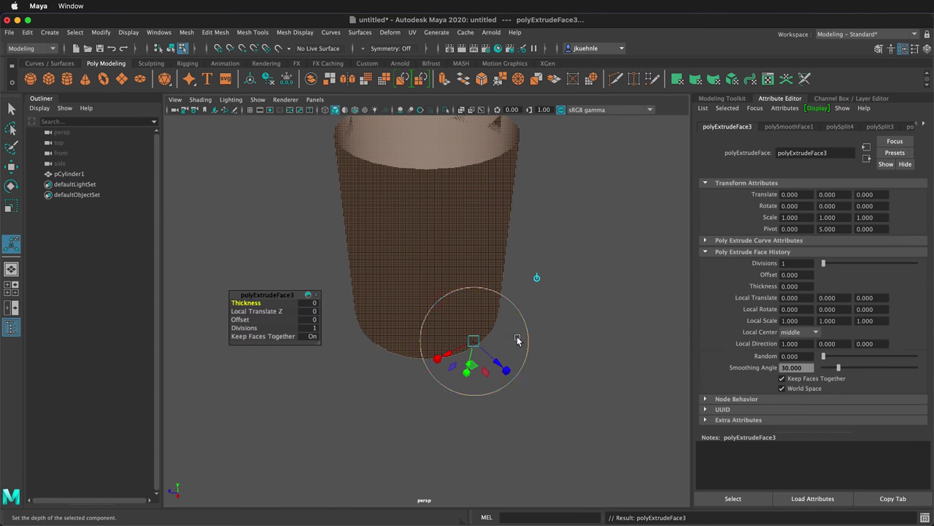
{"action": "left_click", "coordinate": [314, 303]}
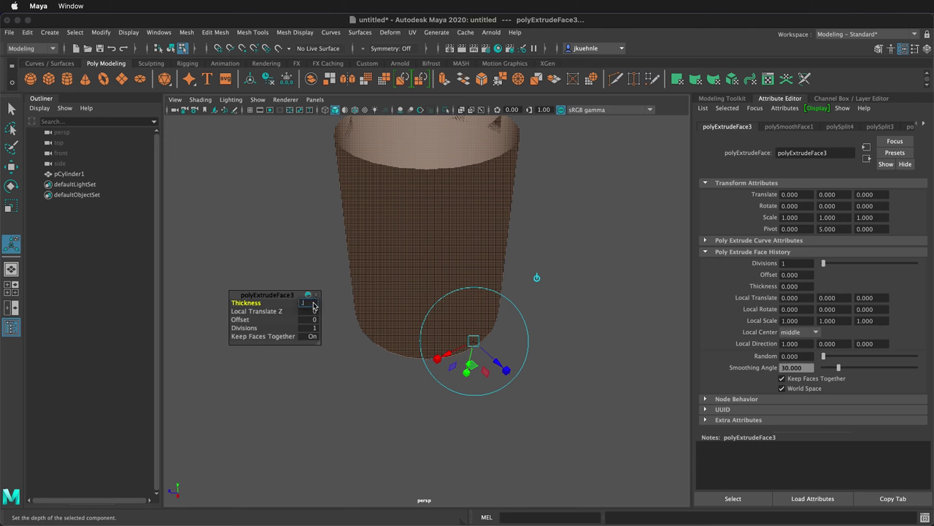
{"action": "key", "text": "Return"}
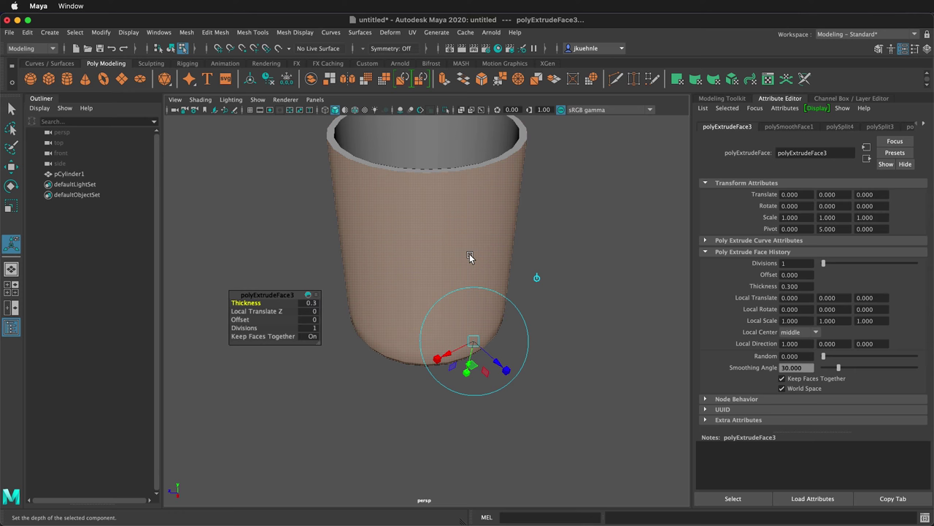
{"action": "left_click_drag", "start_coordinate": [513, 272], "coordinate": [409, 276], "text": "alt"}
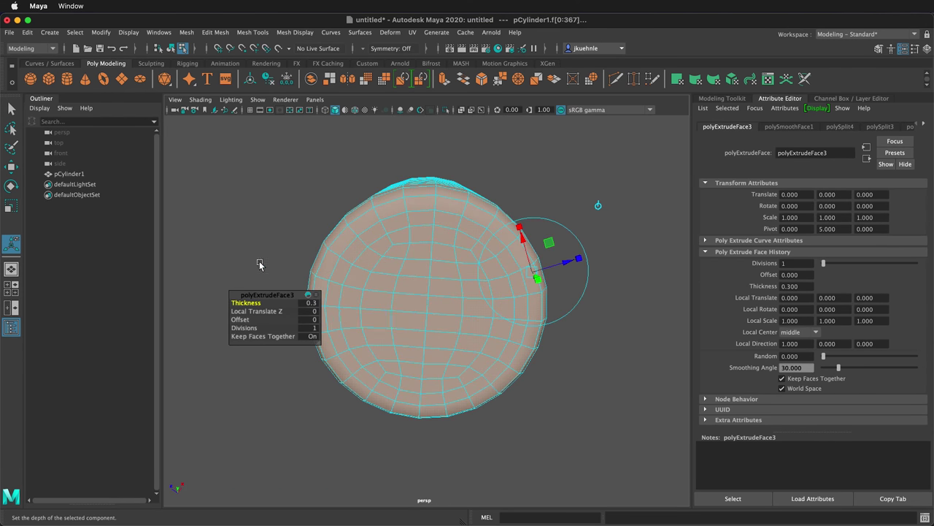
In the unsmoothed cage view, insert an edge loop around the inner wall just below the rim
{"action": "key", "text": "q"}
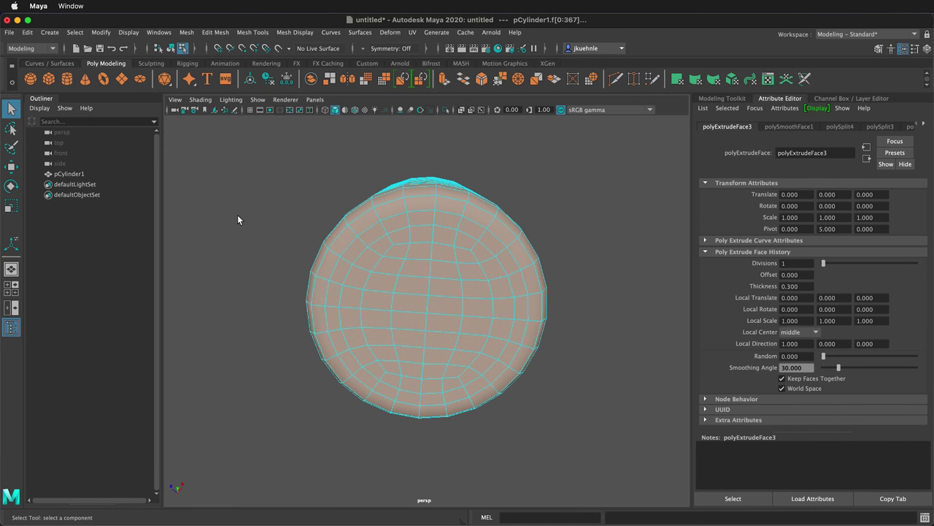
{"action": "left_click_drag", "start_coordinate": [545, 214], "coordinate": [430, 289], "text": "alt"}
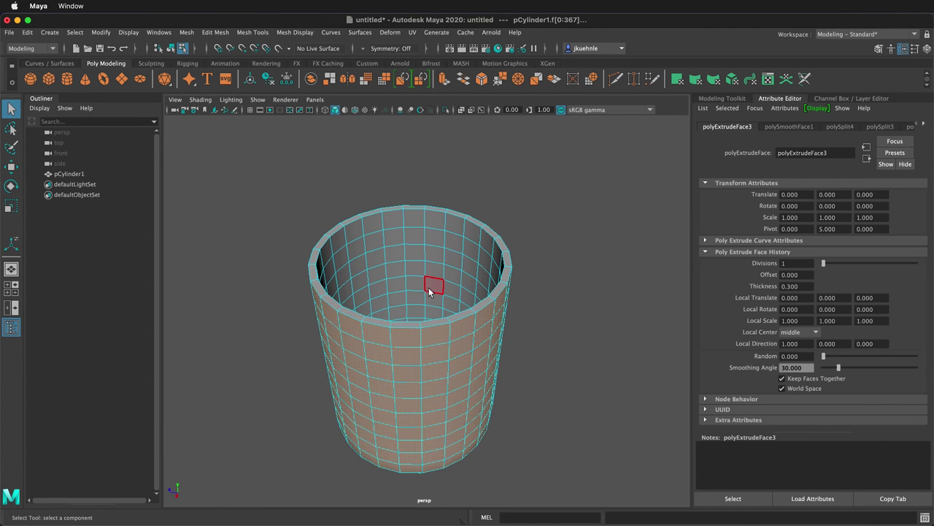
{"action": "scroll", "coordinate": [419, 330], "scroll_direction": "up", "scroll_amount": 2}
{"action": "scroll", "coordinate": [417, 332], "scroll_direction": "up", "scroll_amount": 2}
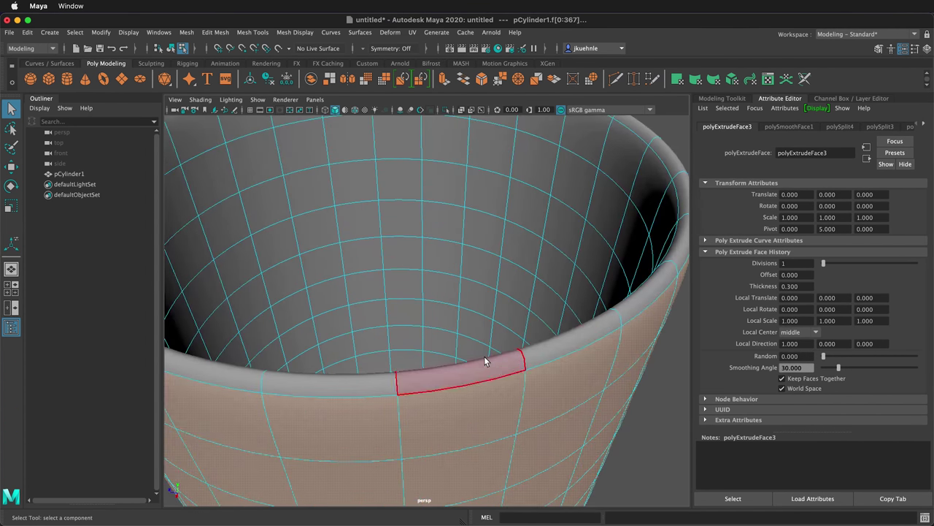
{"action": "scroll", "coordinate": [476, 330], "scroll_direction": "down", "scroll_amount": 1}
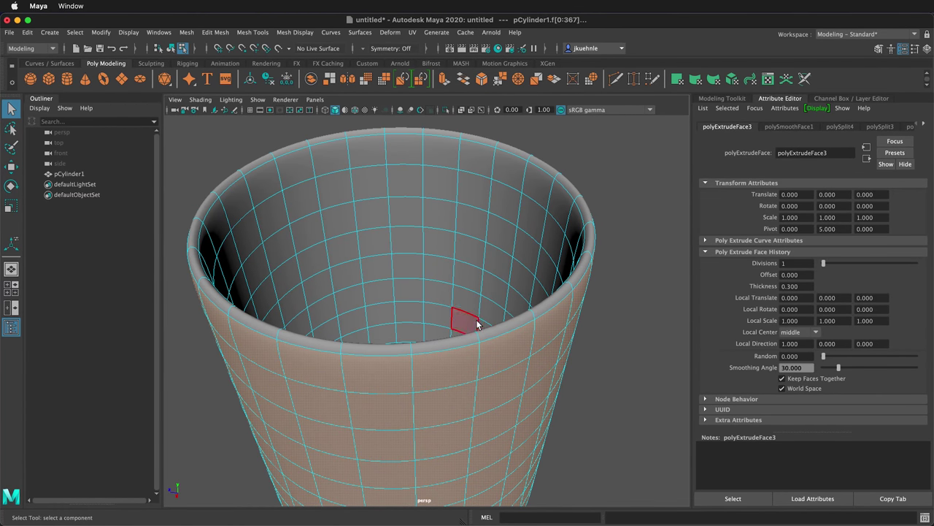
{"action": "key", "text": "1"}
{"action": "right_click_drag", "start_coordinate": [395, 239], "coordinate": [325, 242], "text": "shift"}
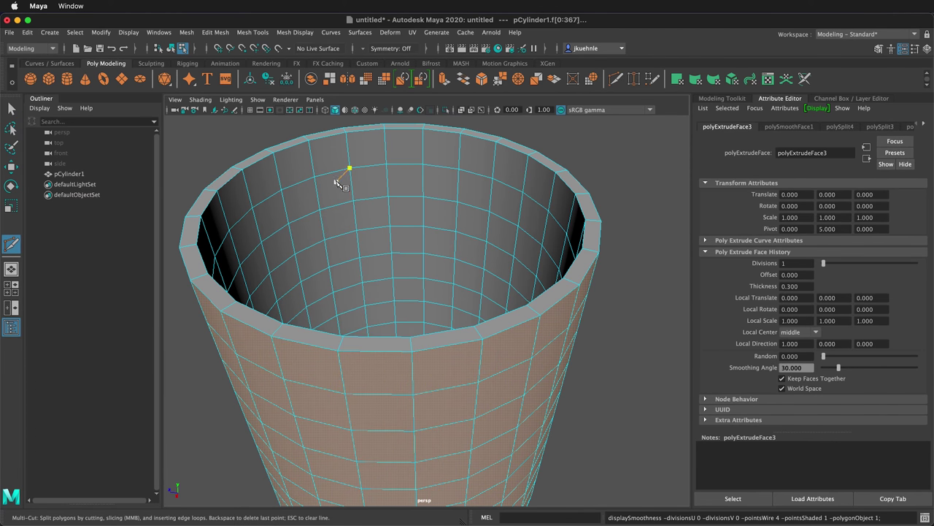
{"action": "key", "text": "ctrl"}
{"action": "left_click", "coordinate": [346, 139], "text": "ctrl"}
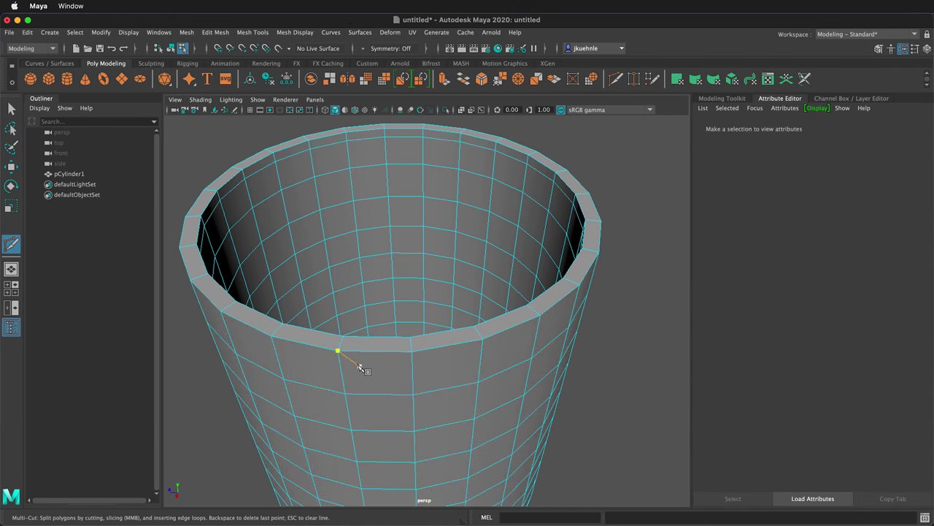
Select a block of faces on the cup's base and grow the selection across the bottom
{"action": "key", "text": "q"}
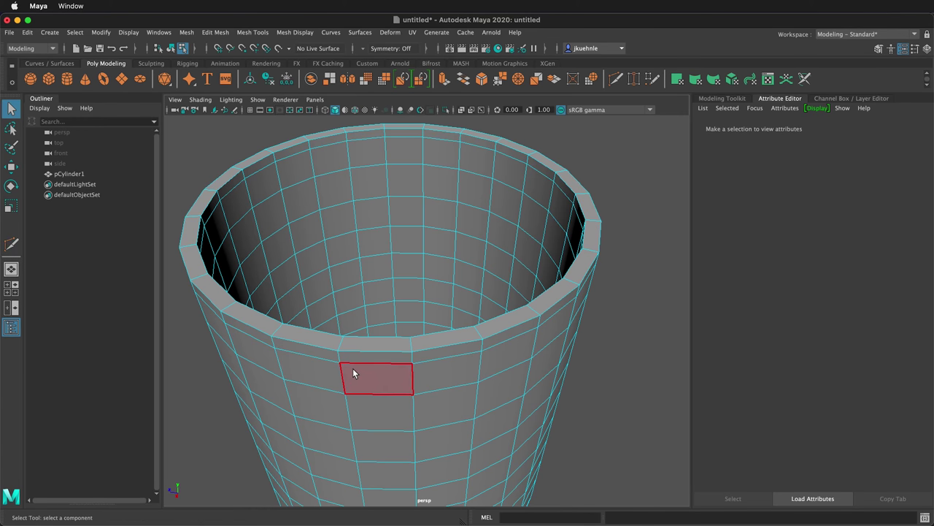
{"action": "left_click_drag", "start_coordinate": [370, 401], "coordinate": [371, 309], "text": "alt"}
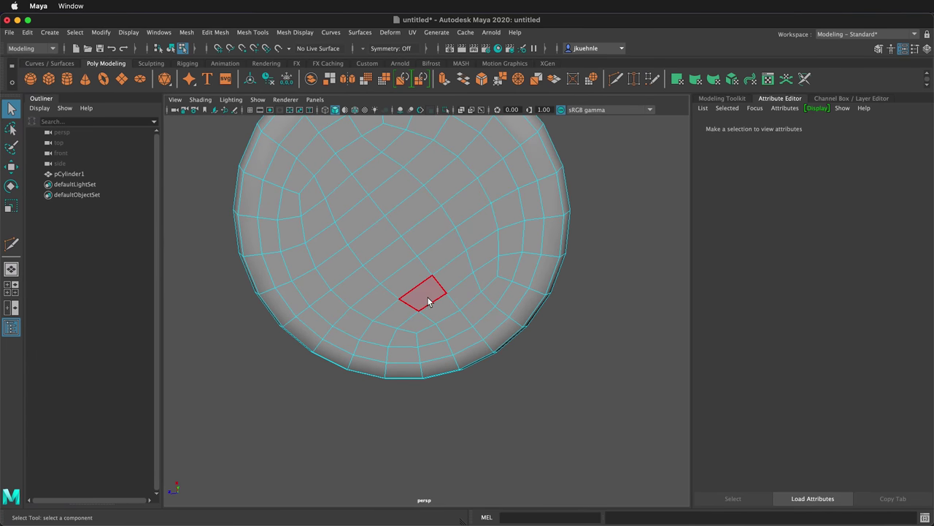
{"action": "middle_click_drag", "start_coordinate": [448, 241], "coordinate": [455, 271], "text": "alt"}
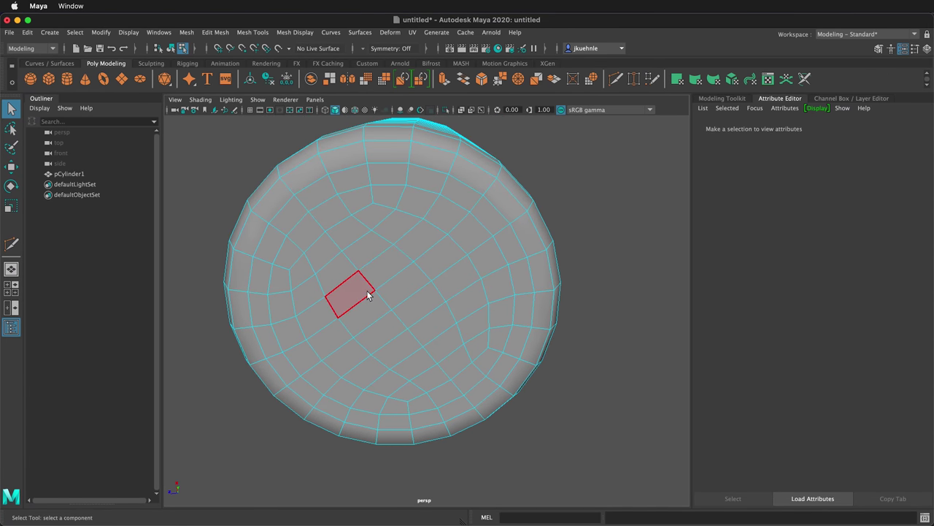
{"action": "left_click_drag", "start_coordinate": [351, 291], "coordinate": [394, 260]}
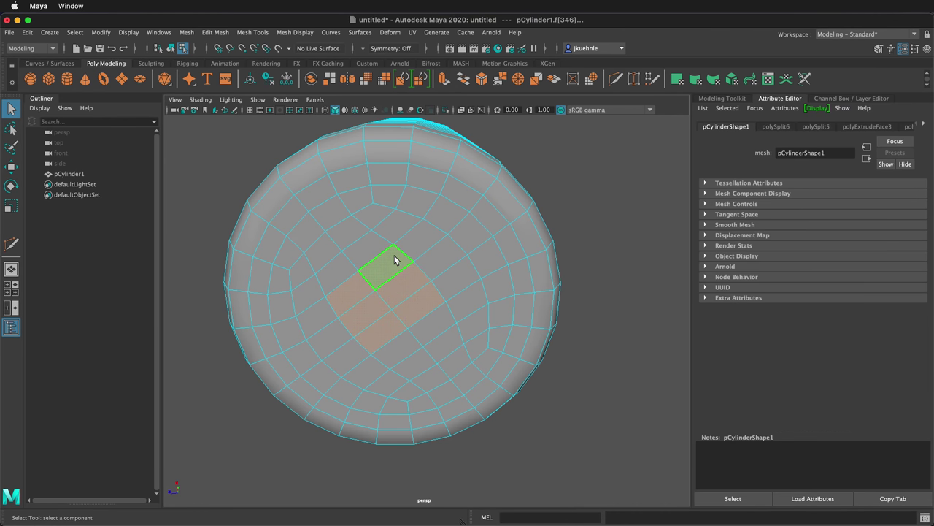
{"action": "key", "text": "shift+period"}
{"action": "key", "text": "shift+period"}
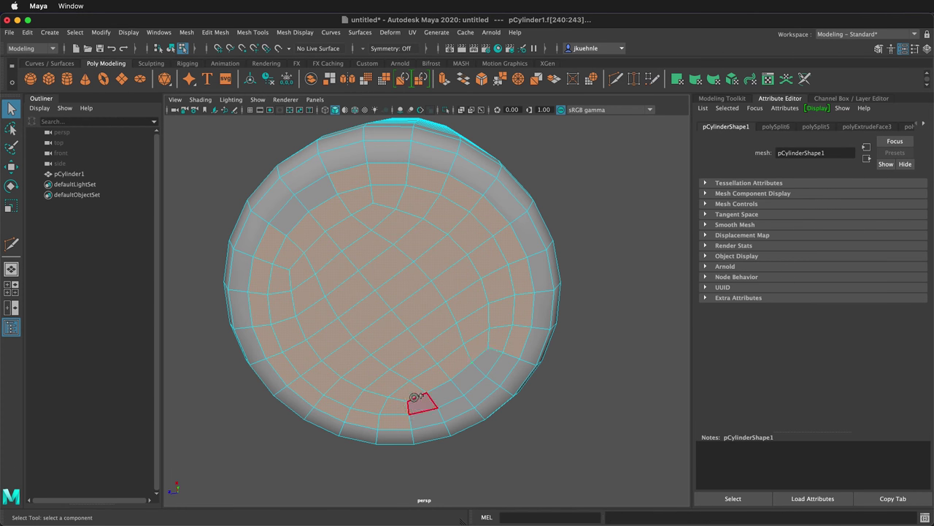
{"action": "mouse_move", "coordinate": [414, 397]}
{"action": "left_mouse_down", "text": "shift"}
{"action": "mouse_move", "coordinate": [504, 358]}
{"action": "mouse_move", "coordinate": [438, 431]}
{"action": "mouse_move", "coordinate": [454, 428]}
{"action": "left_mouse_up", "text": "shift"}
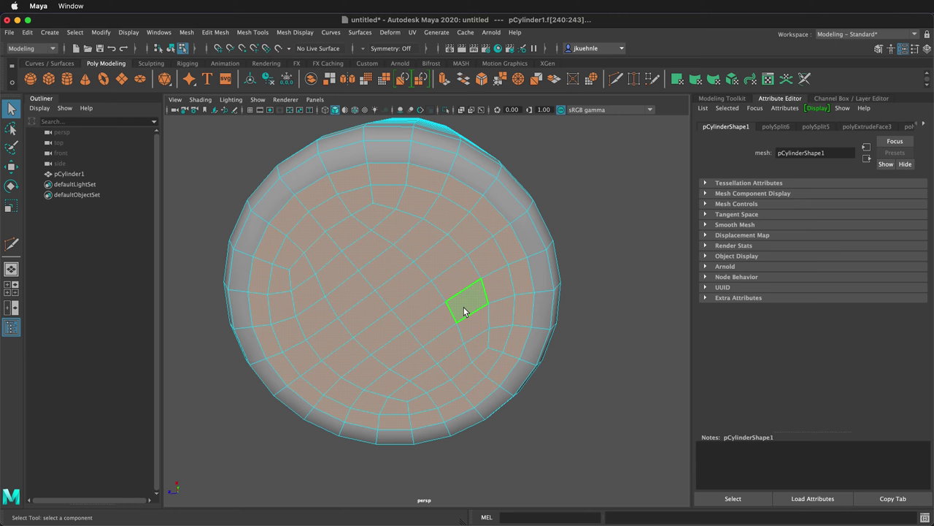
Extrude the selected base faces inward with Local Translate Z -0.1
{"action": "key", "text": "ctrl+e"}
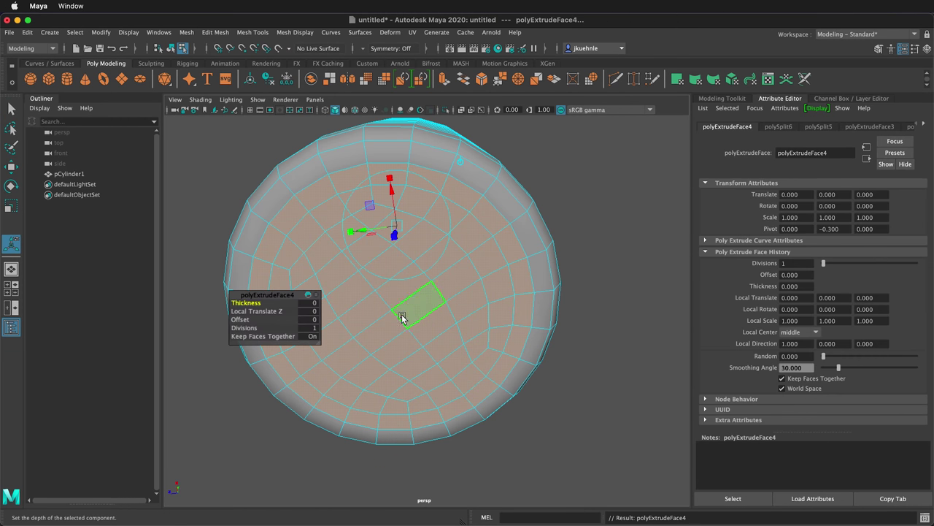
{"action": "left_click_drag", "start_coordinate": [346, 313], "coordinate": [480, 392], "text": "alt"}
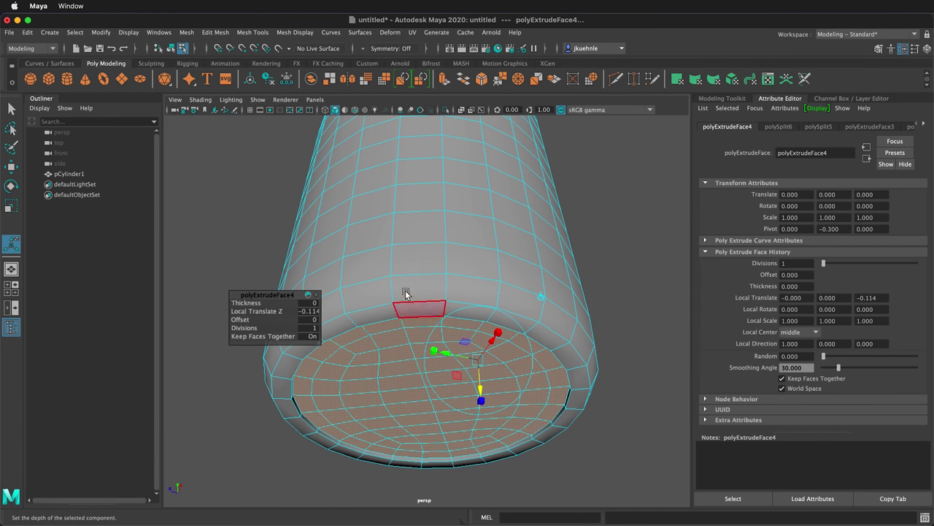
{"action": "left_click", "coordinate": [881, 297]}
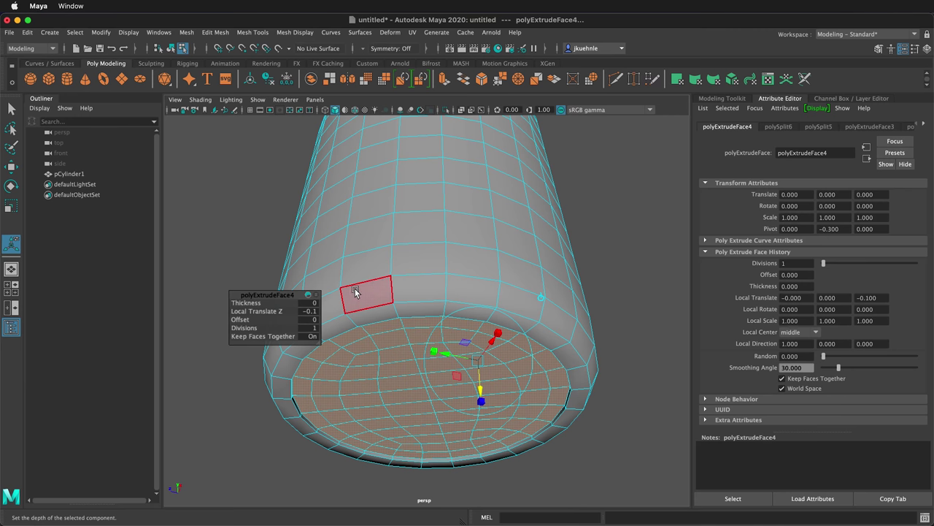
{"action": "key", "text": "q"}
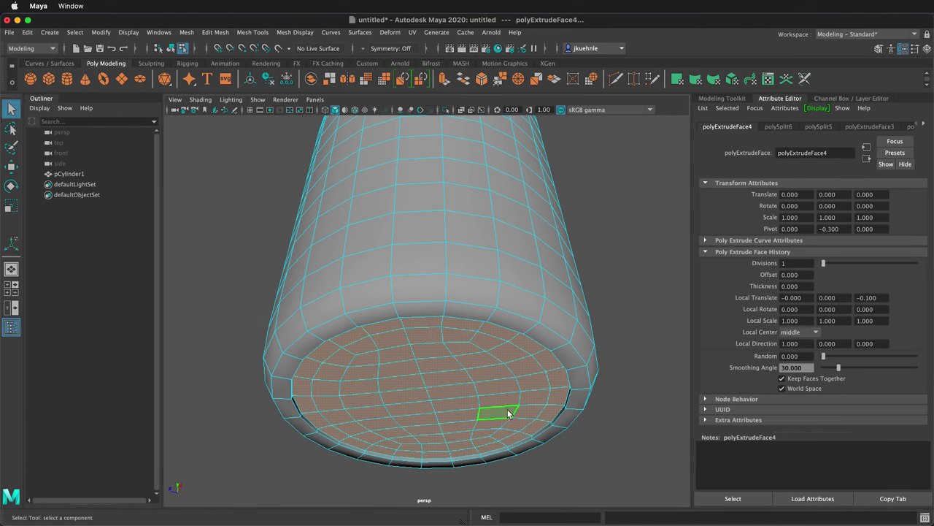
{"action": "scroll", "coordinate": [580, 387], "scroll_direction": "down", "scroll_amount": 3}
{"action": "scroll", "coordinate": [577, 387], "scroll_direction": "up", "scroll_amount": 3}
{"action": "scroll", "coordinate": [425, 336], "scroll_direction": "up", "scroll_amount": 2}
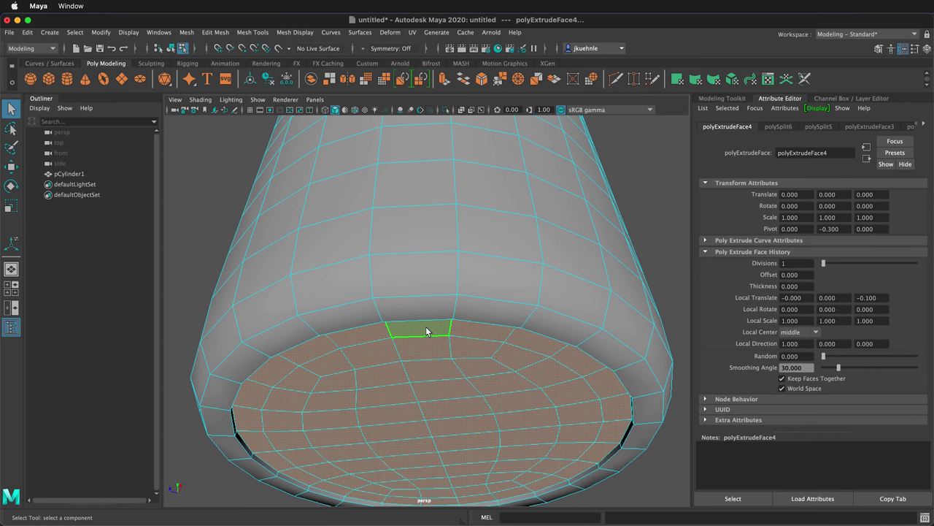
Multi-Cut an edge loop around the outer wall just above the base, checking it in smooth preview
{"action": "key", "text": "3"}
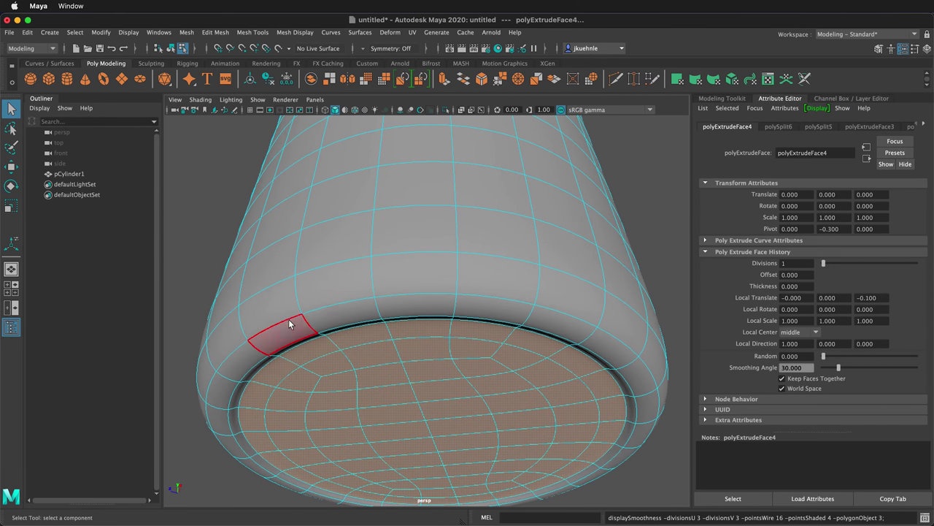
{"action": "key", "text": "1"}
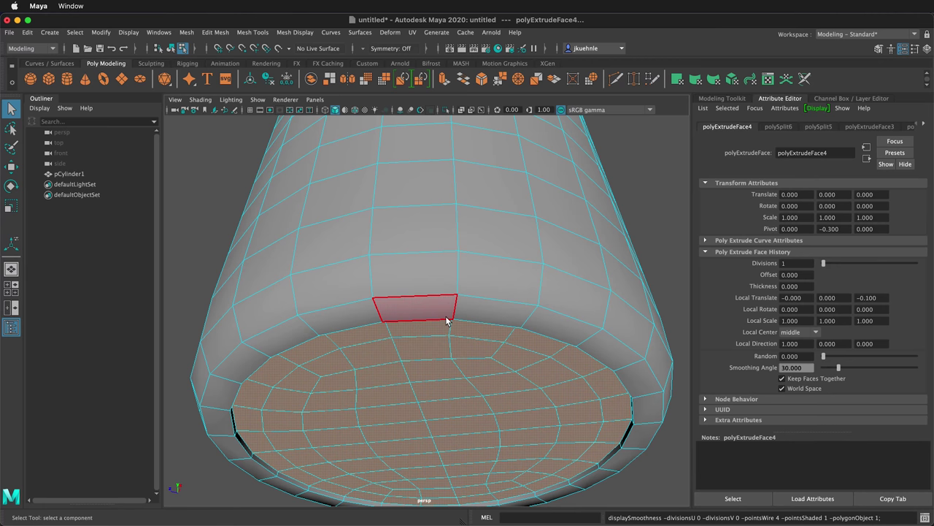
{"action": "right_click", "coordinate": [424, 270], "text": "shift"}
{"action": "right_click_drag", "start_coordinate": [422, 268], "coordinate": [362, 271], "text": "shift"}
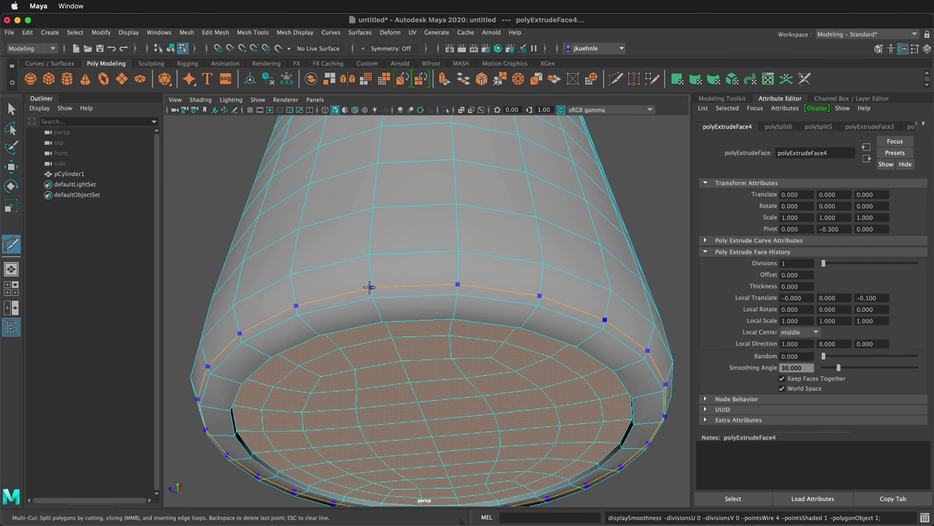
{"action": "left_click", "coordinate": [371, 288], "text": "ctrl"}
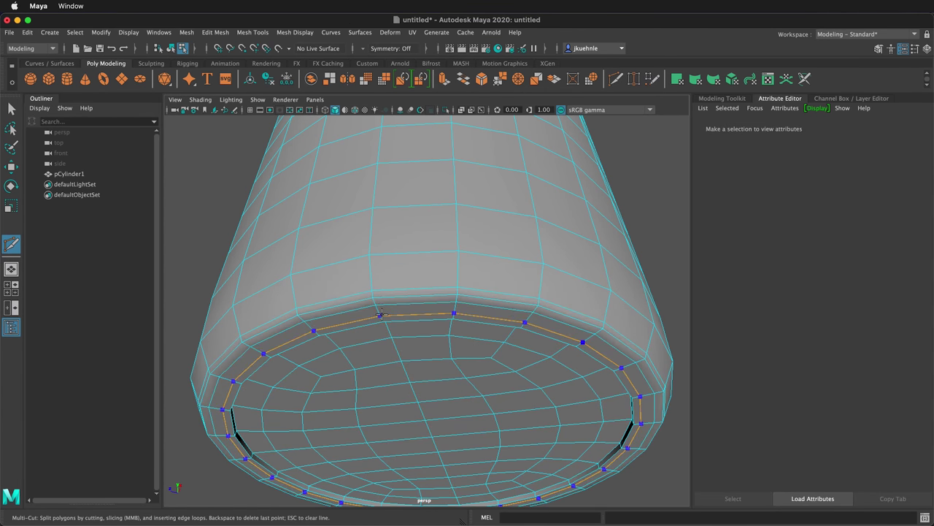
{"action": "key", "text": "3"}
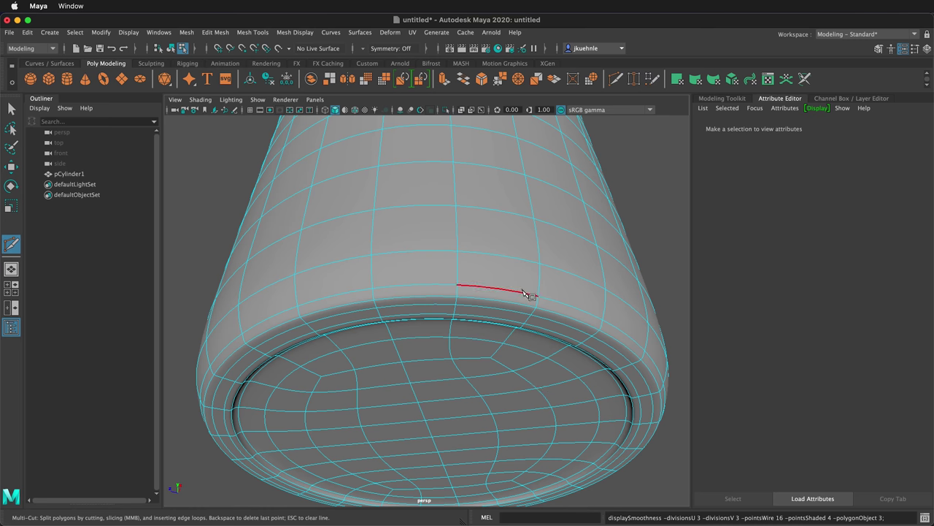
{"action": "key", "text": "1"}
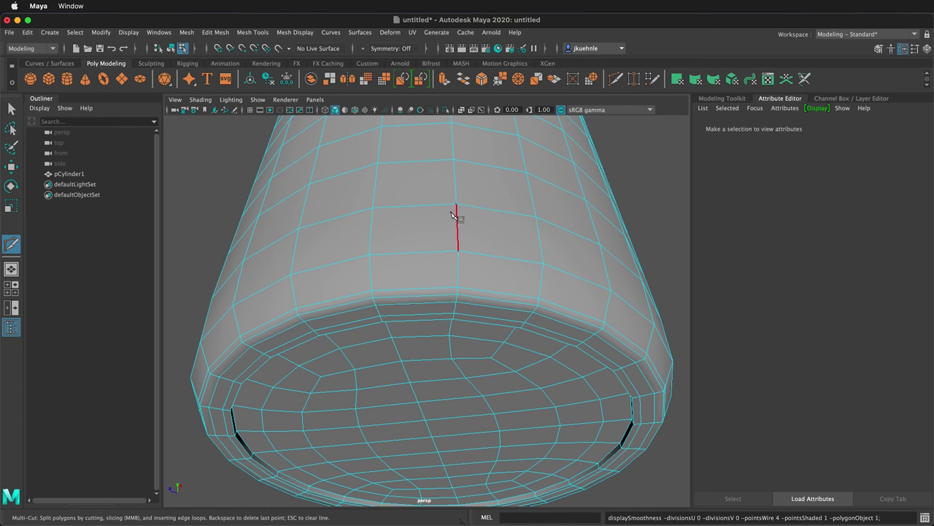
{"action": "left_click_drag", "start_coordinate": [501, 216], "coordinate": [432, 289], "text": "alt"}
Show the grid again and frame the cup from a low side-on angle
{"action": "key", "text": "f"}
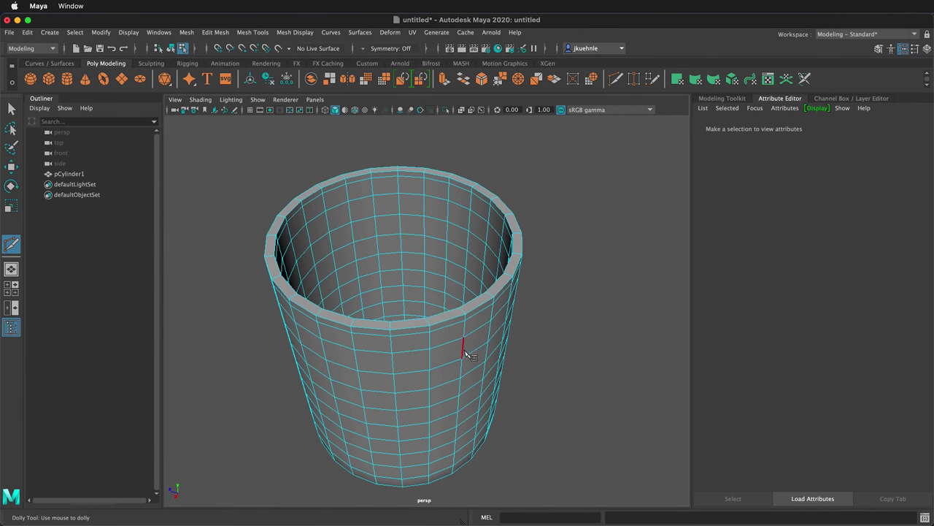
{"action": "key", "text": "q"}
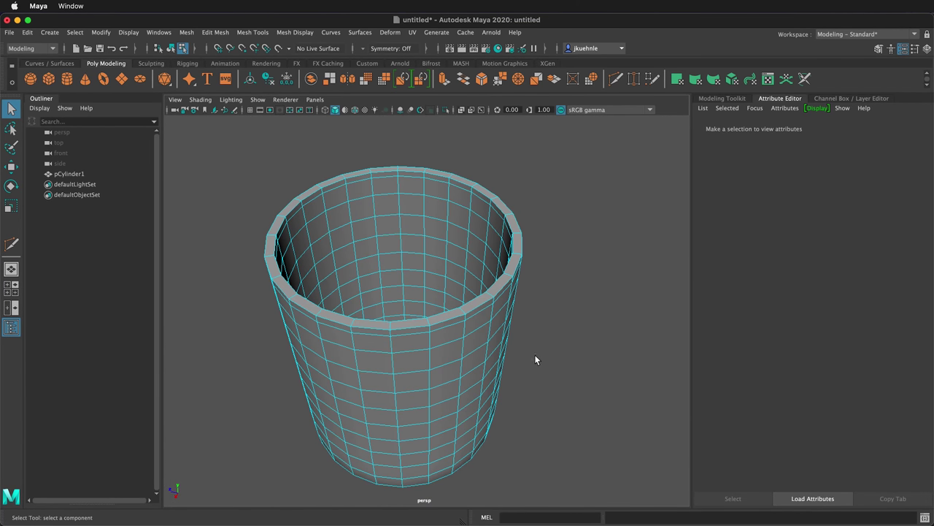
{"action": "left_click", "coordinate": [249, 109]}
{"action": "scroll", "coordinate": [341, 204], "scroll_direction": "down", "scroll_amount": 3}
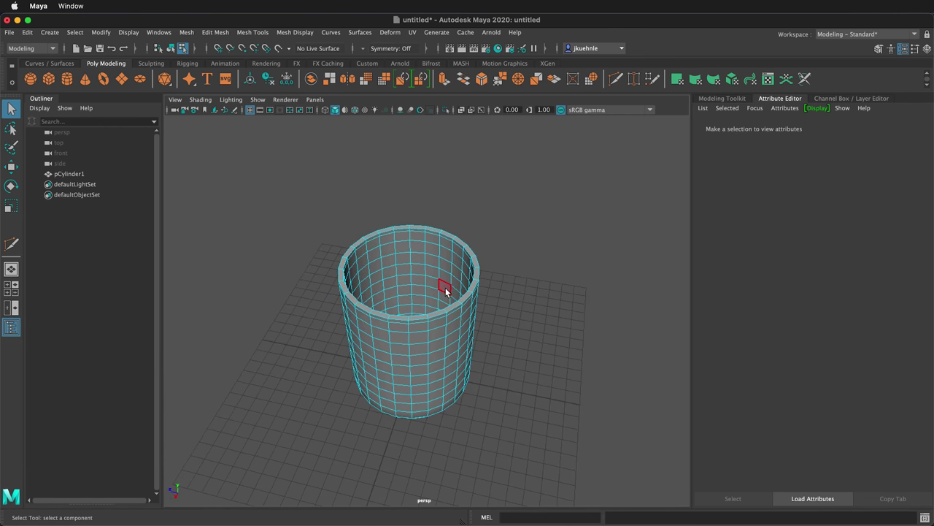
{"action": "left_click_drag", "start_coordinate": [470, 351], "coordinate": [457, 465], "text": "alt"}
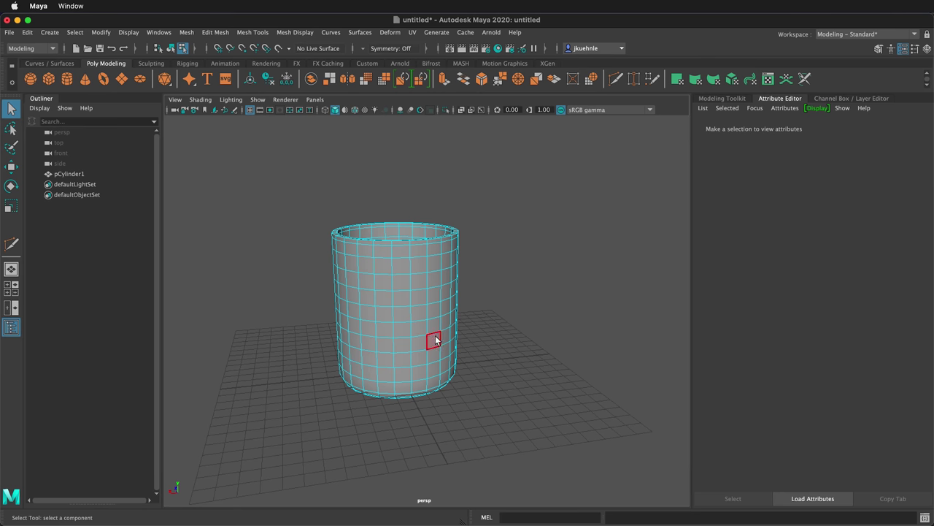
{"action": "scroll", "coordinate": [417, 269], "scroll_direction": "up", "scroll_amount": 3}
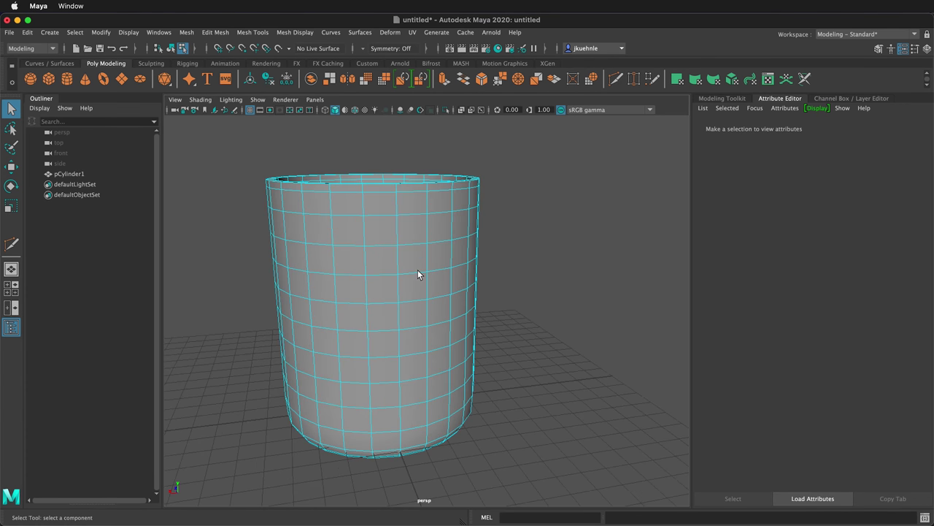
Select an upper and a lower 2x2 block of faces on the side wall
{"action": "left_click", "coordinate": [378, 230]}
{"action": "left_click", "coordinate": [413, 231], "text": "shift"}
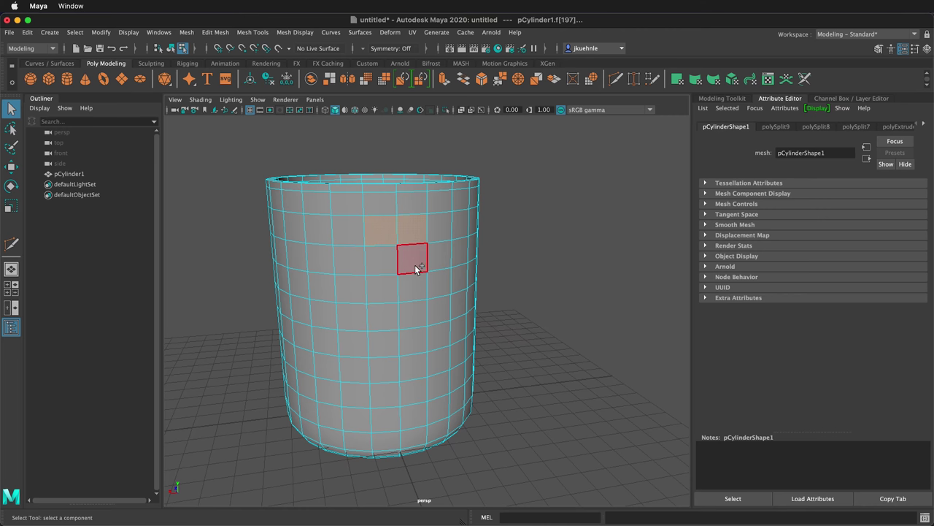
{"action": "left_click", "coordinate": [390, 265], "text": "shift"}
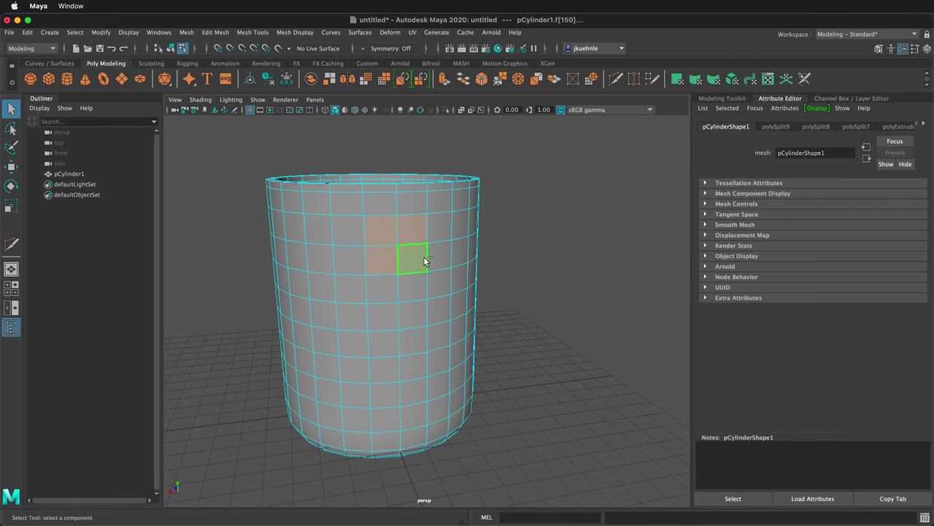
{"action": "left_click", "coordinate": [391, 421], "text": "shift"}
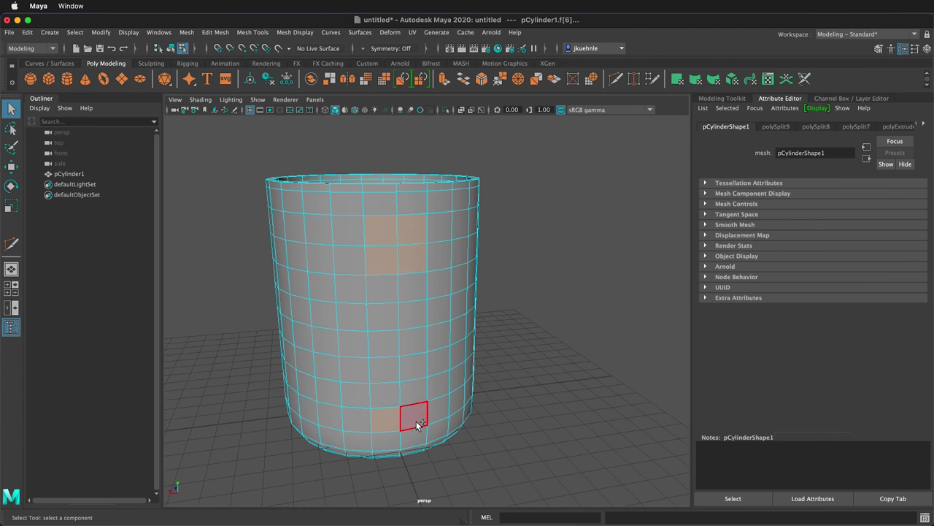
{"action": "left_click", "coordinate": [417, 424], "text": "shift"}
{"action": "left_click", "coordinate": [417, 397], "text": "shift"}
{"action": "left_click", "coordinate": [391, 402], "text": "shift"}
Circularize both face blocks, setting Twist 2.2 and Alignment to Surface (average)
{"action": "right_click_drag", "start_coordinate": [389, 256], "coordinate": [394, 335], "text": "shift"}
{"action": "scroll", "coordinate": [329, 261], "scroll_direction": "up", "scroll_amount": 4}
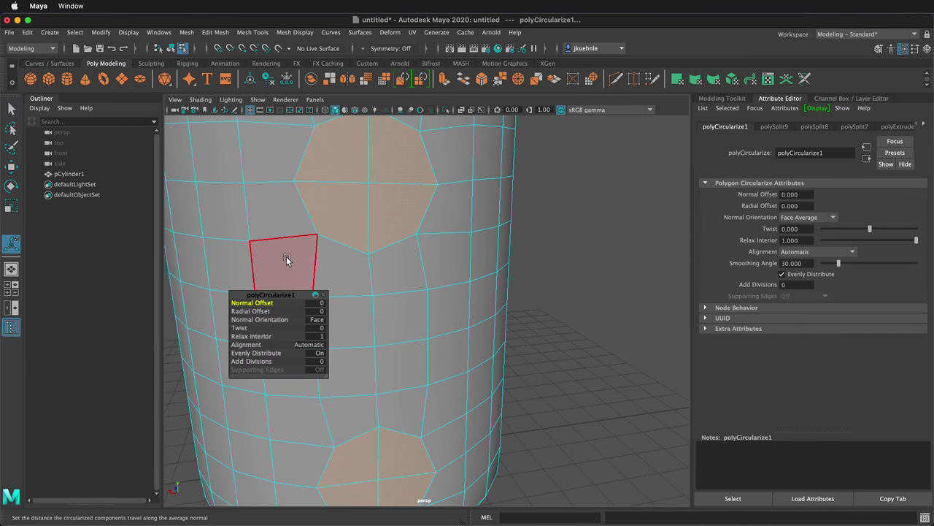
{"action": "left_click_drag", "start_coordinate": [241, 329], "coordinate": [256, 329]}
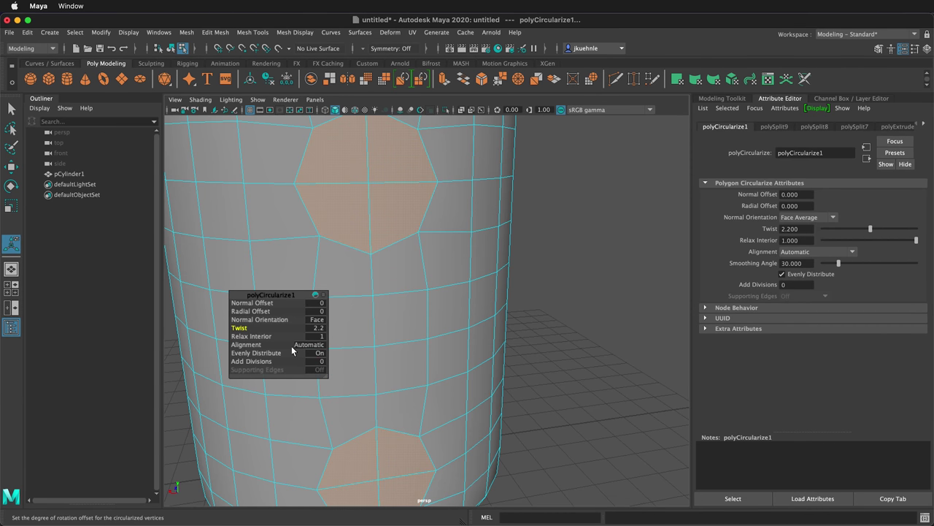
{"action": "left_click_drag", "start_coordinate": [342, 278], "coordinate": [372, 289], "text": "alt"}
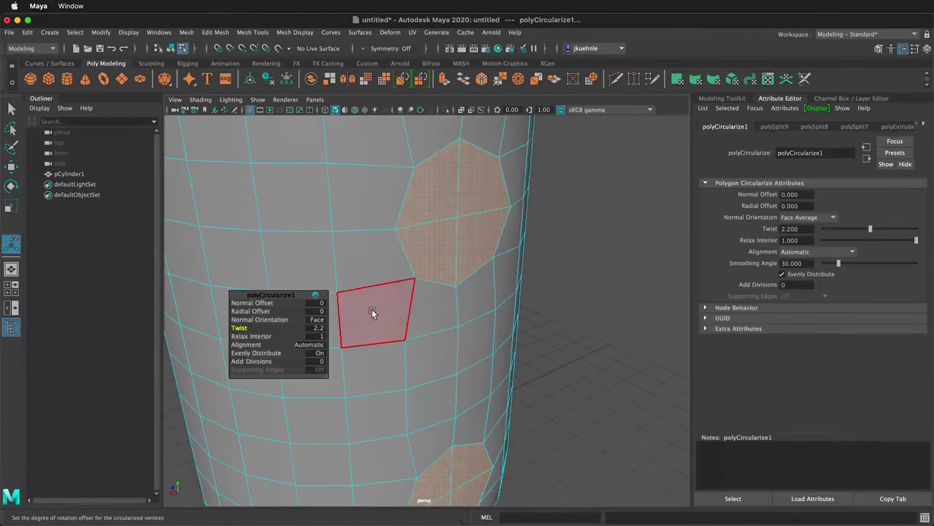
{"action": "left_click", "coordinate": [304, 344]}
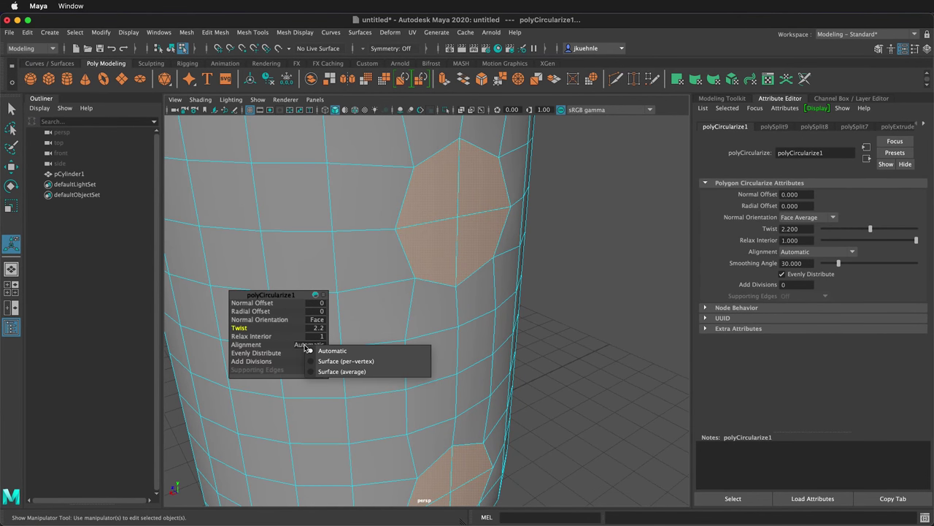
{"action": "left_click", "coordinate": [355, 371]}
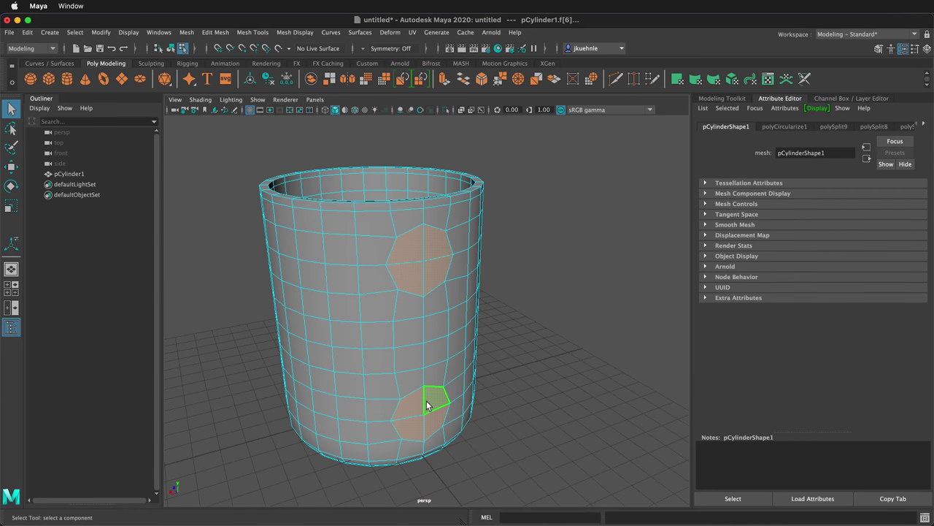
Delete the round patches to open two holes, then extrude the upper hole's border to Local Scale about 0.017
{"action": "key", "text": "Delete"}
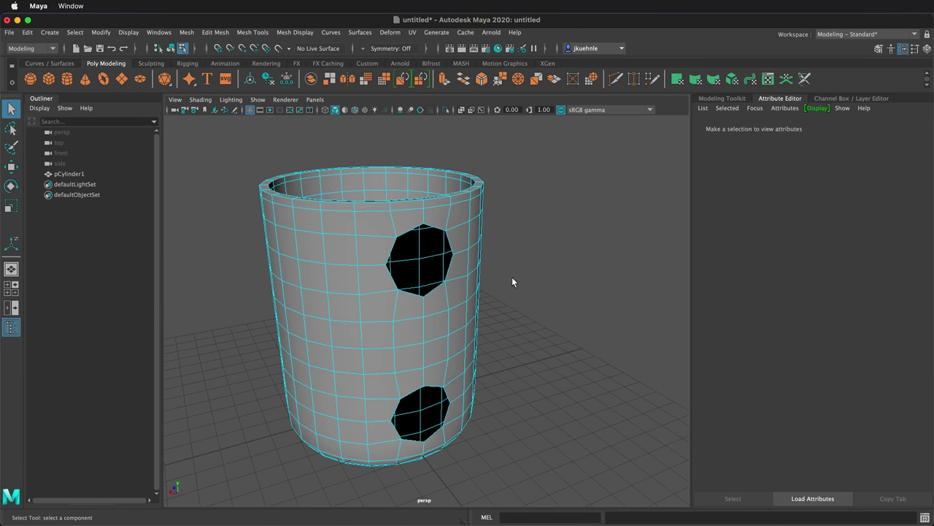
{"action": "left_click_drag", "start_coordinate": [346, 294], "coordinate": [416, 219], "text": "alt"}
{"action": "right_click_drag", "start_coordinate": [403, 216], "coordinate": [394, 190]}
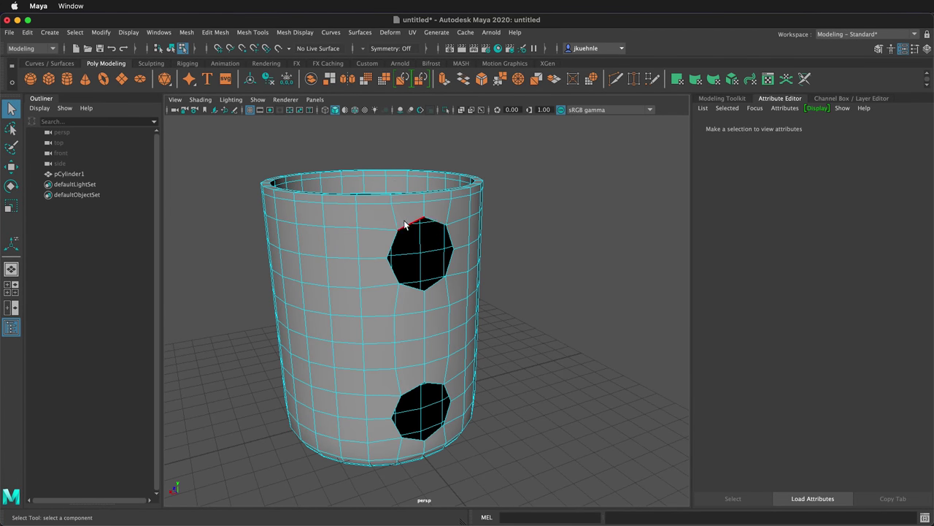
{"action": "left_click", "coordinate": [406, 225]}
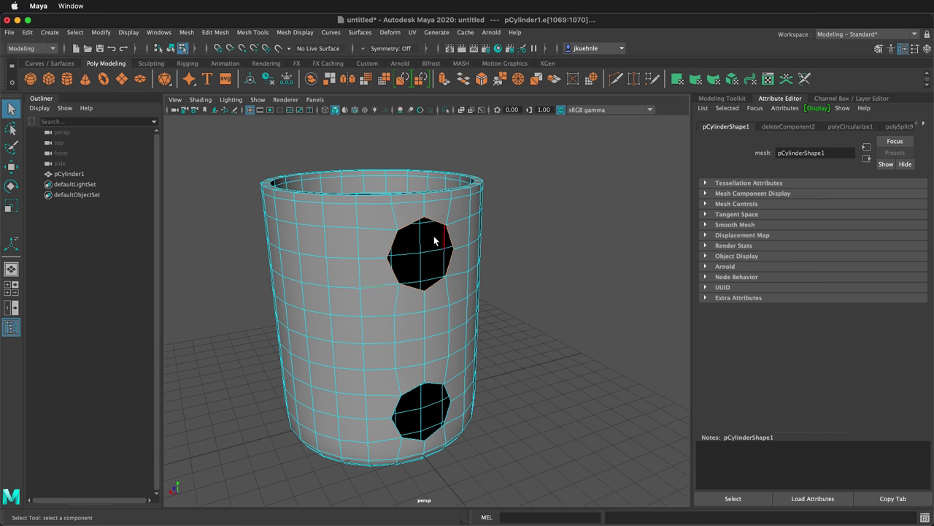
{"action": "key", "text": "ctrl+e"}
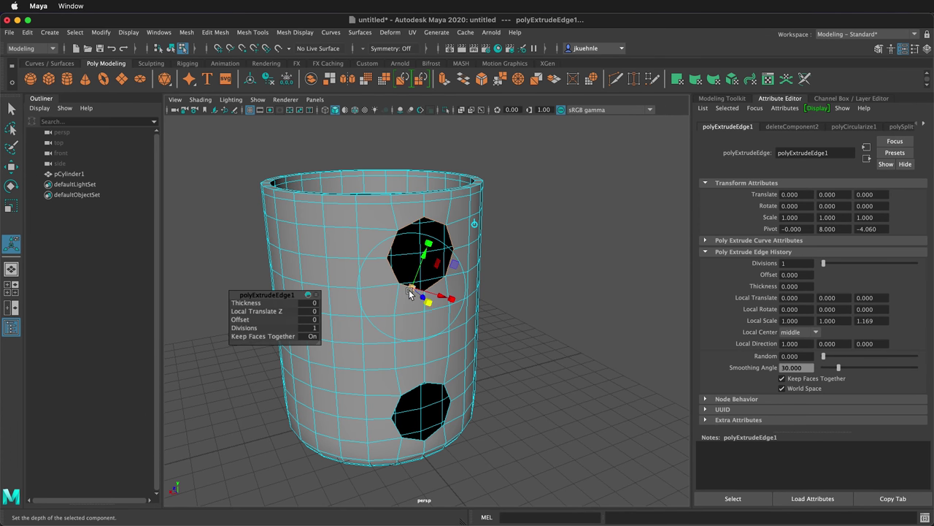
{"action": "left_click_drag", "start_coordinate": [430, 307], "coordinate": [432, 272]}
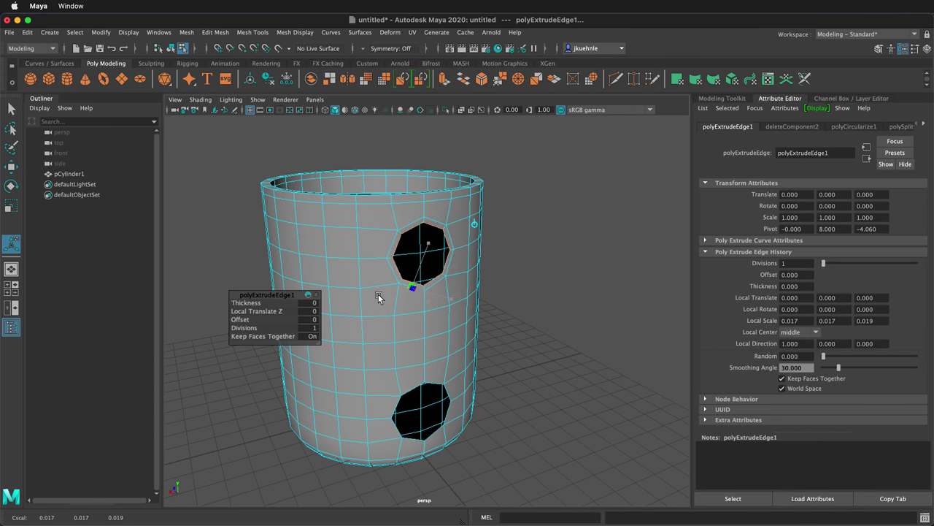
{"action": "key", "text": "q"}
Extrude the lower hole's border and scale it to Local Scale -0.100
{"action": "left_click", "coordinate": [509, 386]}
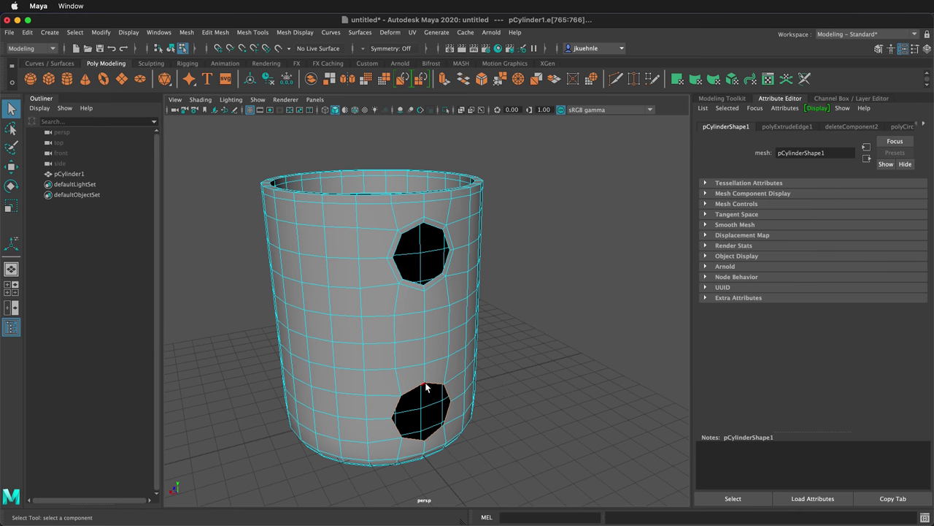
{"action": "key", "text": "ctrl+e"}
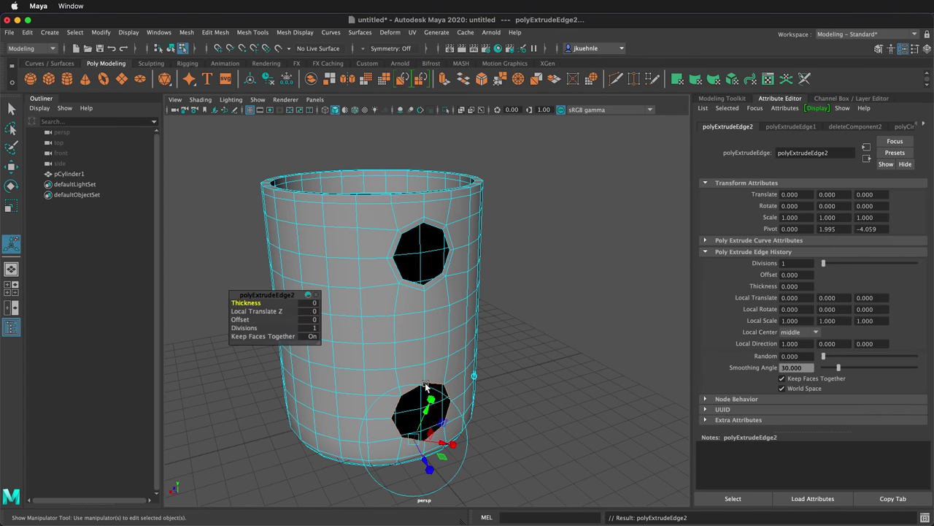
{"action": "left_click", "coordinate": [454, 447]}
{"action": "left_click_drag", "start_coordinate": [414, 442], "coordinate": [373, 450]}
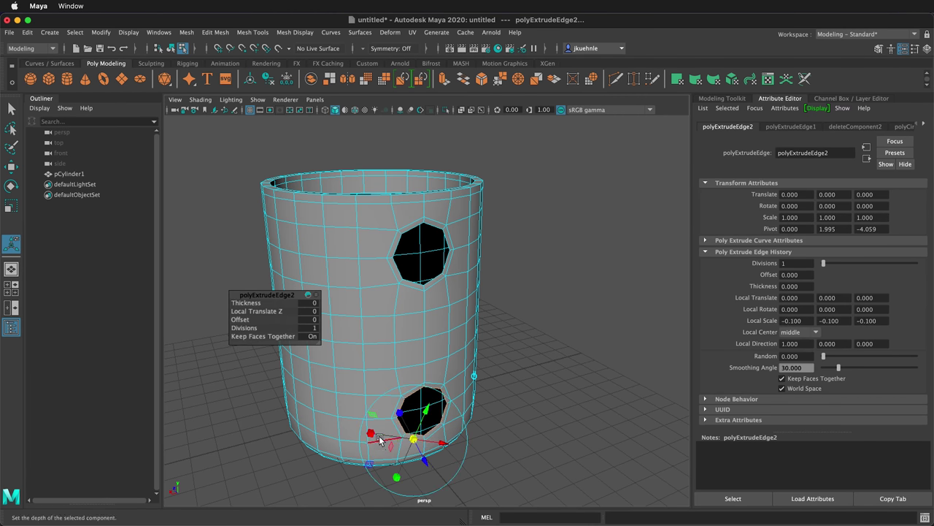
Scale the upper hole's rim edges inward to make that opening smaller
{"action": "key", "text": "q"}
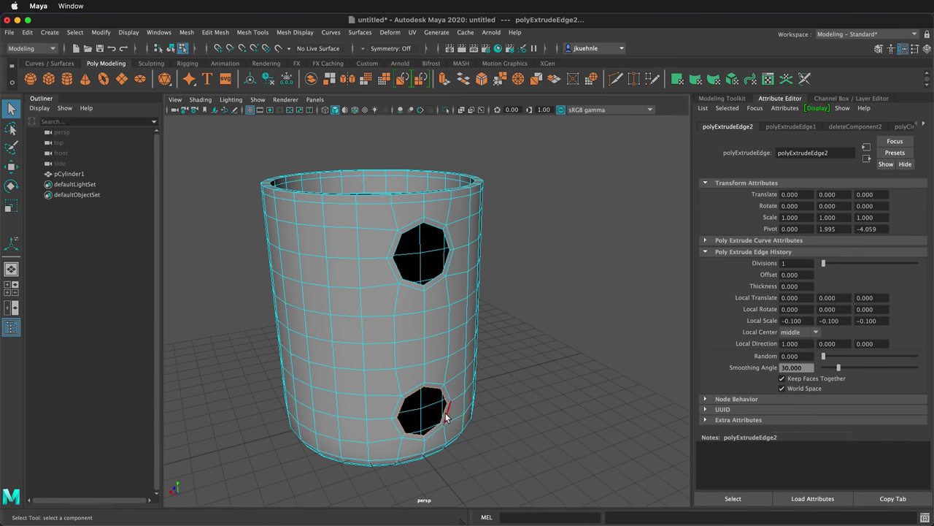
{"action": "left_click", "coordinate": [420, 235]}
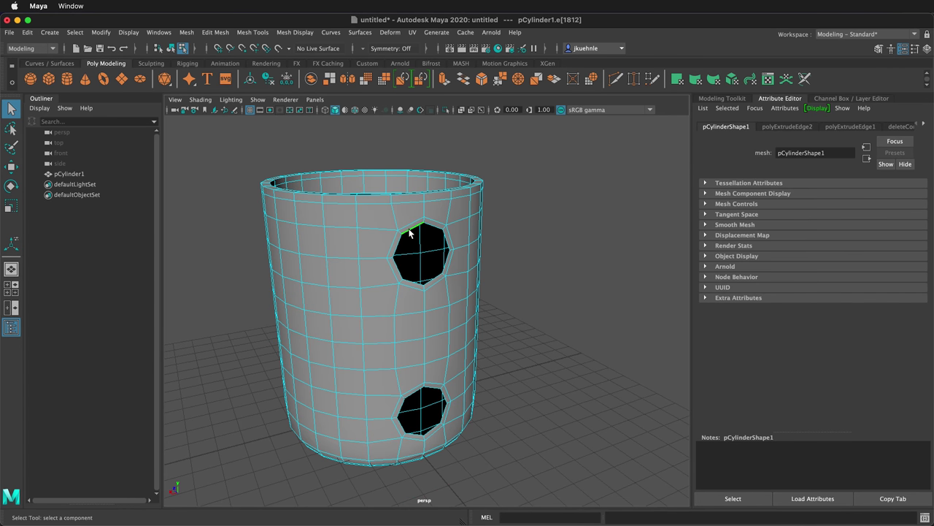
{"action": "scroll", "coordinate": [438, 227], "scroll_direction": "up", "scroll_amount": 3}
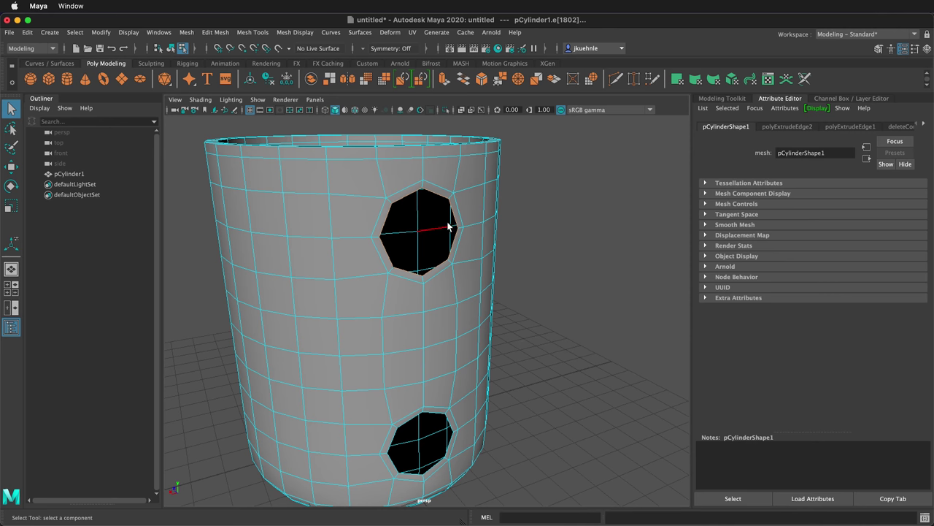
{"action": "key", "text": "r"}
{"action": "left_click_drag", "start_coordinate": [422, 234], "coordinate": [416, 239]}
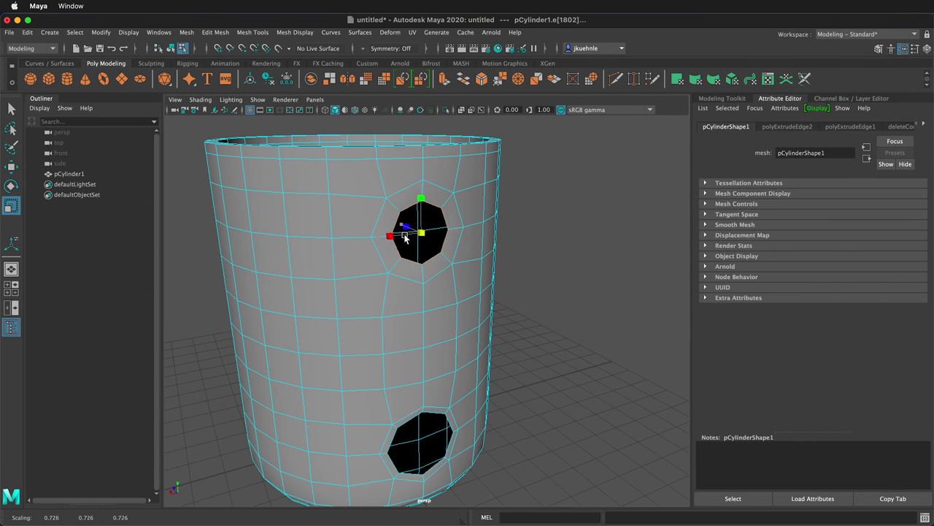
Select the lower hole's rim loop and scale it inward to shrink that opening
{"action": "double_click", "coordinate": [408, 431]}
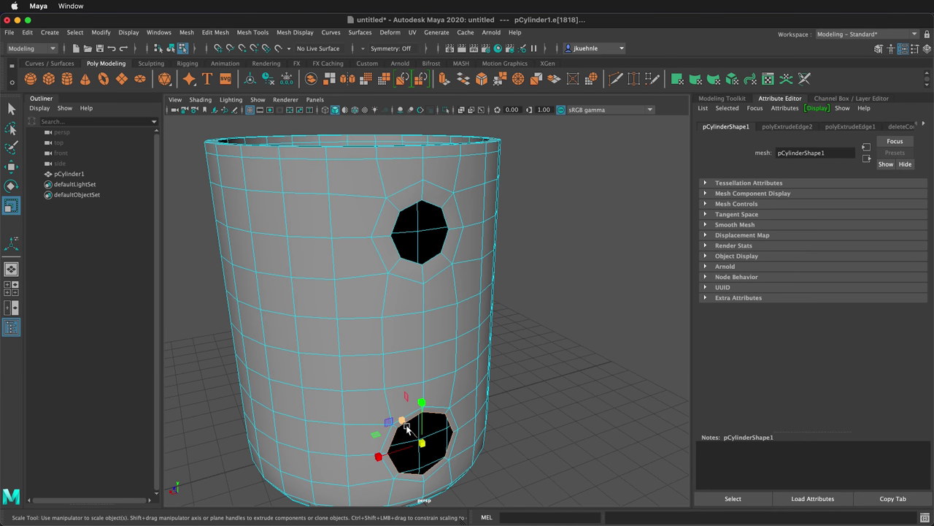
{"action": "left_click_drag", "start_coordinate": [423, 443], "coordinate": [423, 449]}
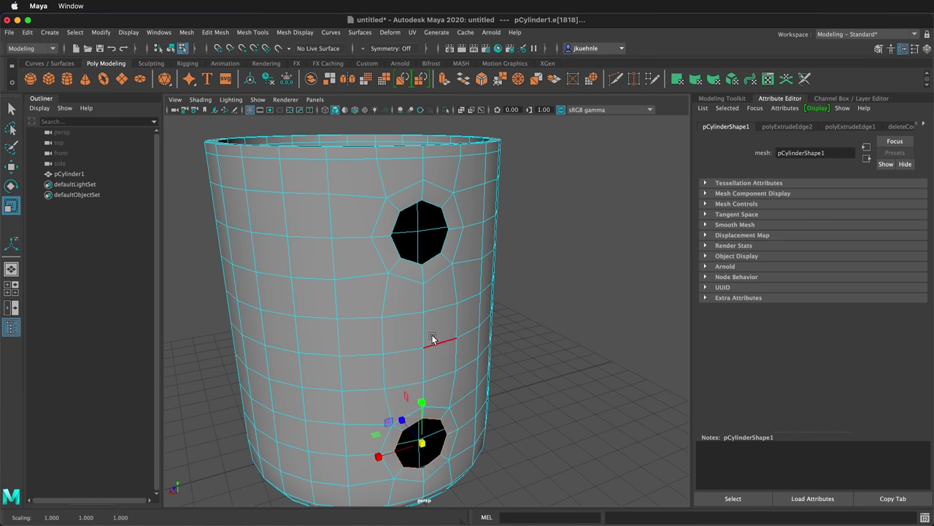
{"action": "left_click_drag", "start_coordinate": [433, 340], "coordinate": [537, 314], "text": "alt"}
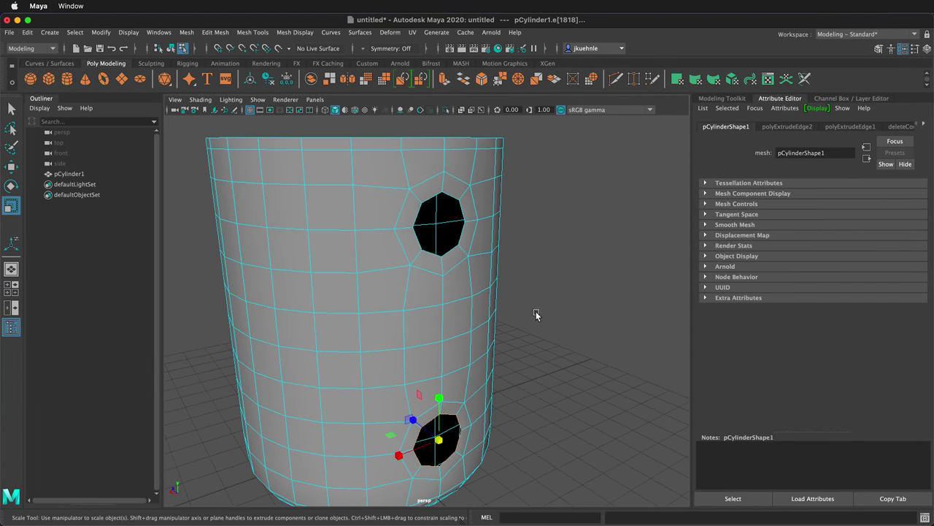
{"action": "key", "text": "q"}
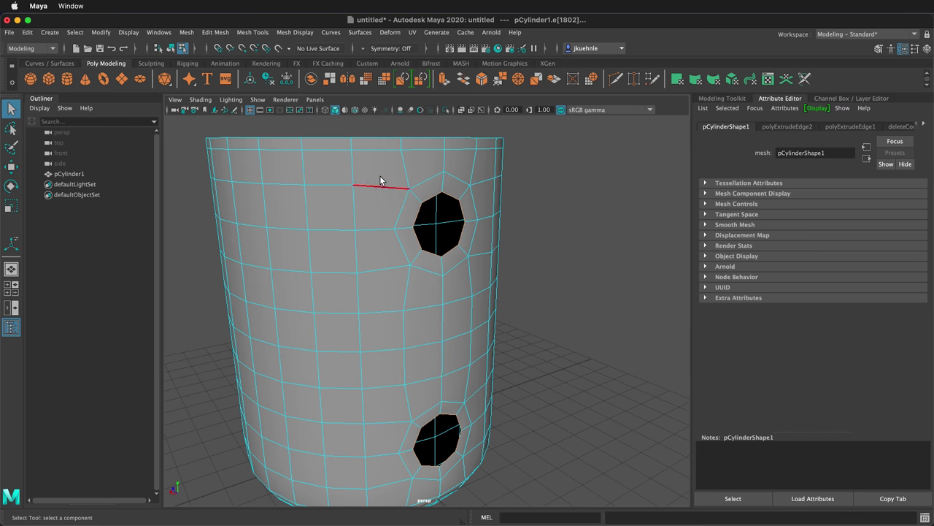
Bridge the two hole borders into a handle, with reset settings, Custom direction and 10 divisions
{"action": "left_click", "coordinate": [187, 32]}
{"action": "mouse_move", "coordinate": [212, 33]}
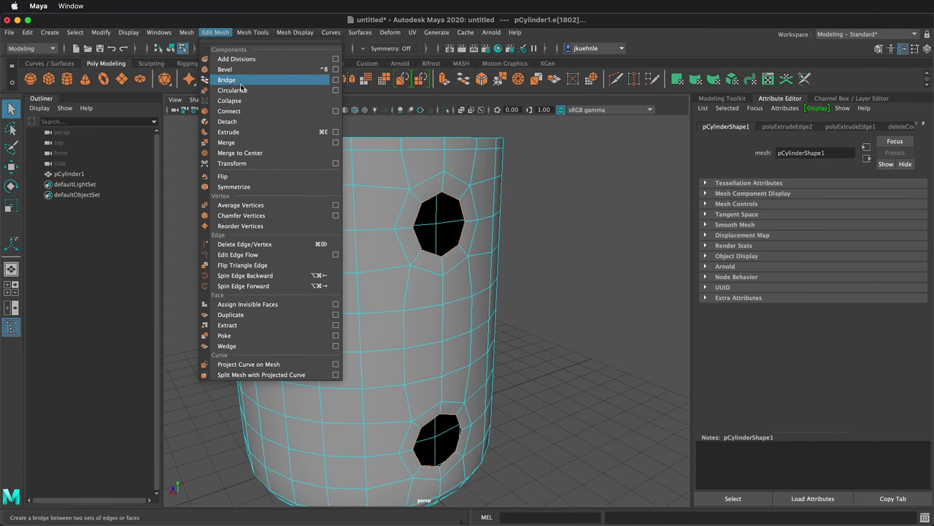
{"action": "left_click", "coordinate": [336, 80]}
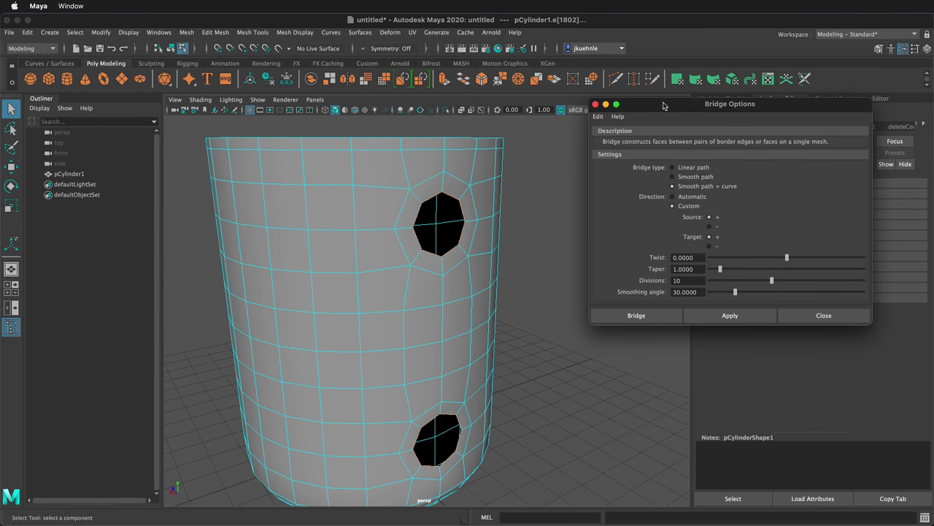
{"action": "left_click_drag", "start_coordinate": [671, 103], "coordinate": [607, 108]}
{"action": "left_click", "coordinate": [534, 121]}
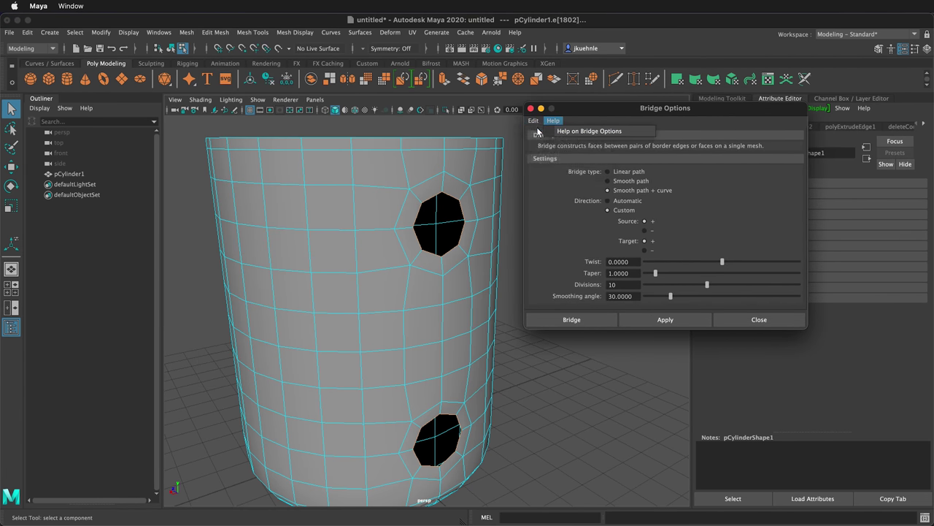
{"action": "left_click", "coordinate": [549, 142]}
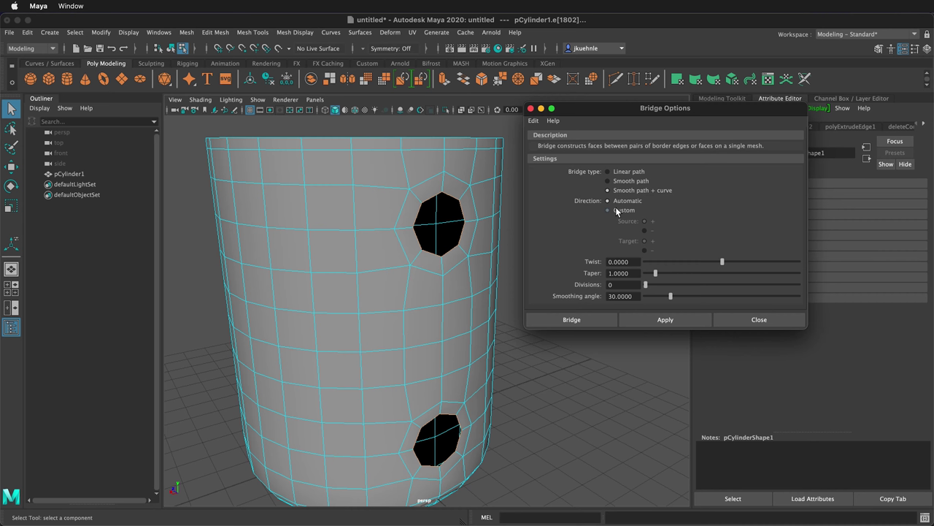
{"action": "left_click", "coordinate": [615, 209]}
{"action": "left_click_drag", "start_coordinate": [645, 284], "coordinate": [693, 287]}
{"action": "left_click", "coordinate": [570, 322]}
{"action": "left_click_drag", "start_coordinate": [355, 250], "coordinate": [400, 235], "text": "alt"}
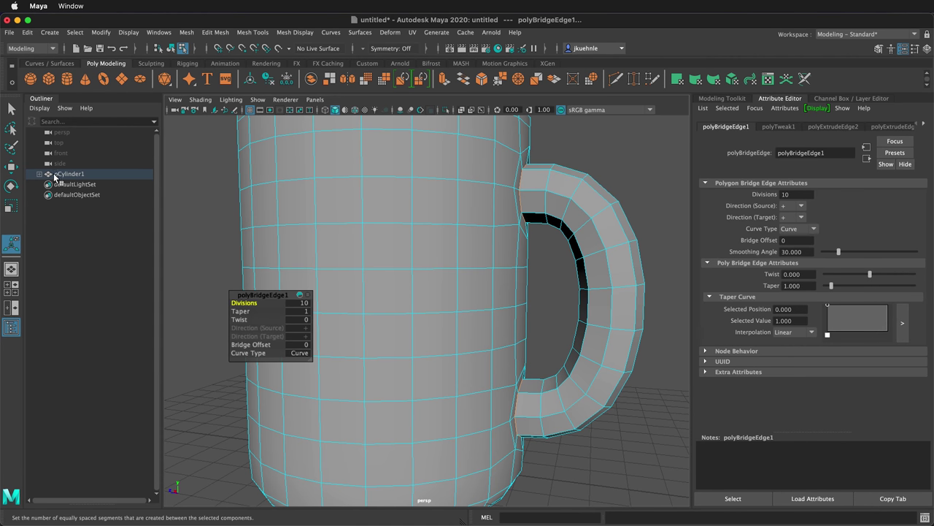
Expand pCylinder1 in the Outliner to reveal the guide curve, then frame the mug and select it in Object Mode
{"action": "left_click", "coordinate": [40, 175]}
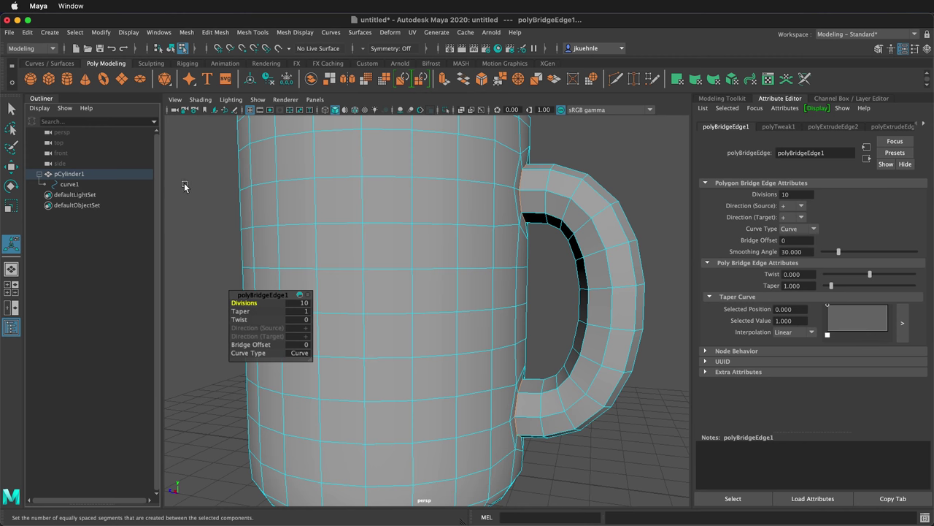
{"action": "key", "text": "q"}
{"action": "left_click", "coordinate": [208, 202]}
{"action": "key", "text": "f"}
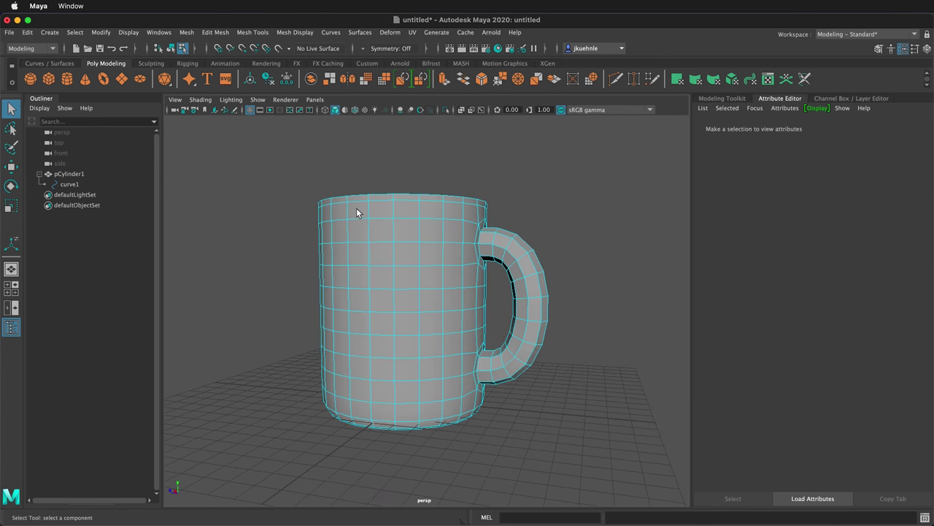
{"action": "right_click", "coordinate": [443, 252]}
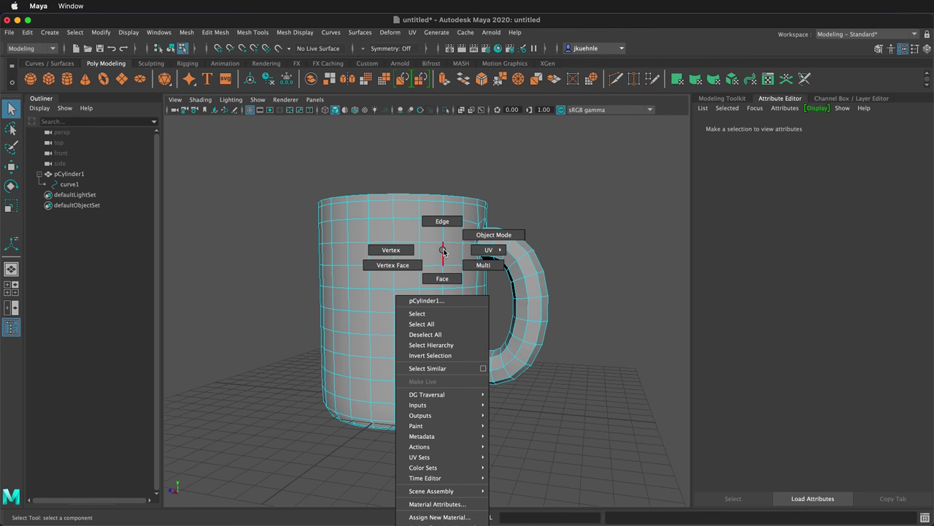
{"action": "right_click_drag", "start_coordinate": [443, 252], "coordinate": [461, 239]}
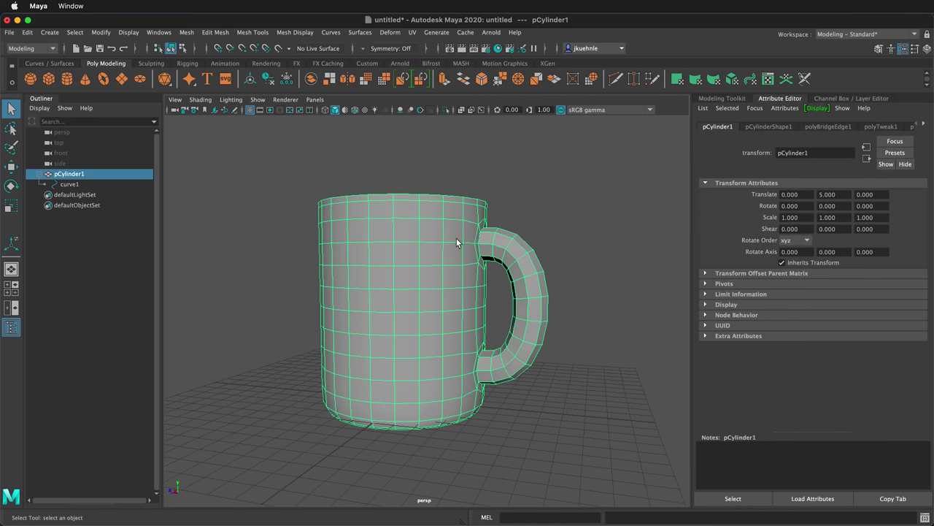
Display the mug in wireframe and put curve1 into Control Vertex mode
{"action": "key", "text": "4"}
{"action": "scroll", "coordinate": [531, 255], "scroll_direction": "up", "scroll_amount": 3}
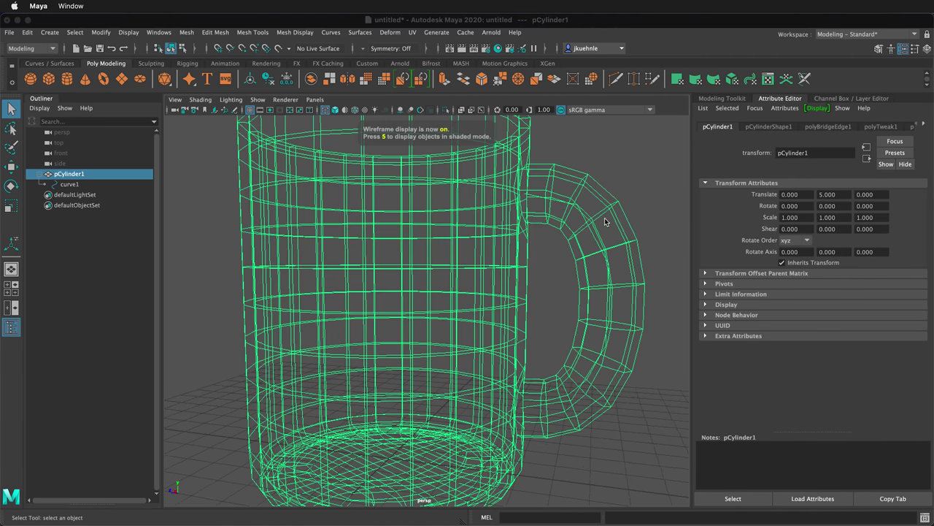
{"action": "left_click", "coordinate": [70, 184]}
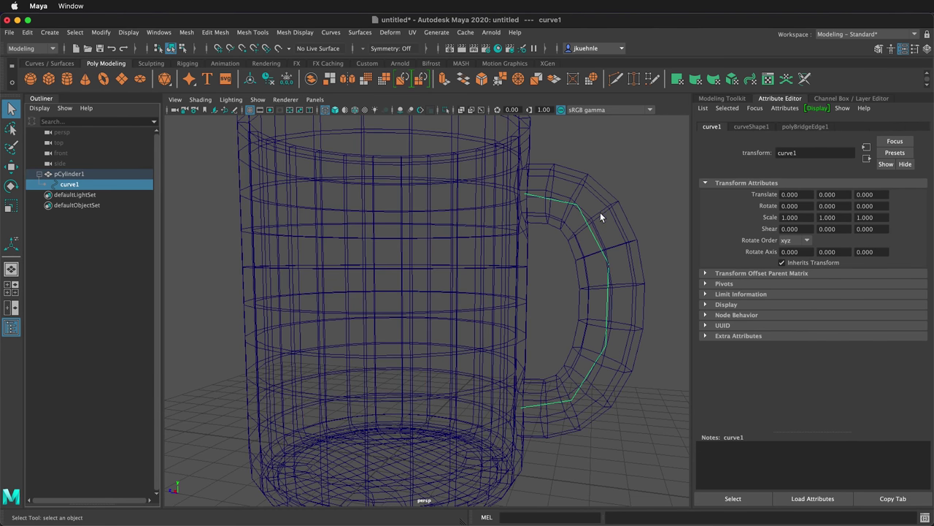
{"action": "right_click", "coordinate": [617, 173]}
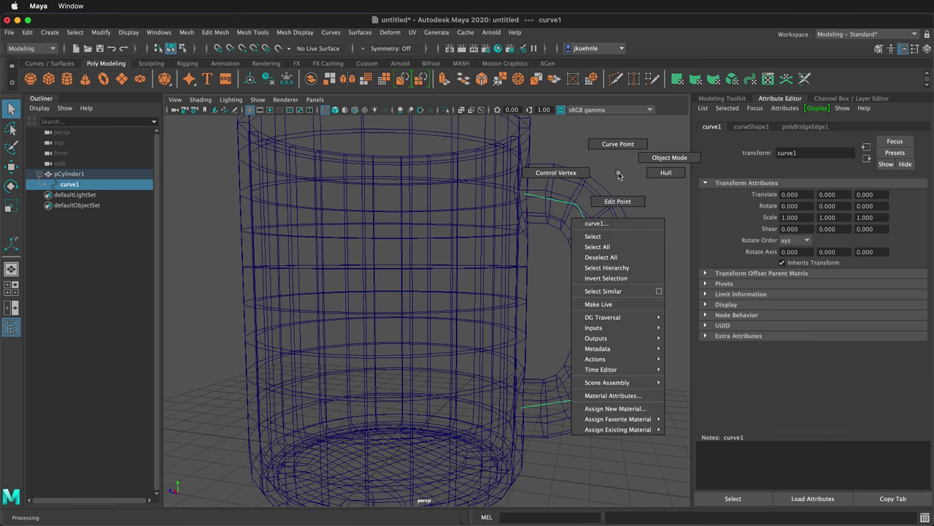
{"action": "left_click", "coordinate": [555, 173]}
Move curve1's first control vertices up and out to round the handle
{"action": "left_click", "coordinate": [584, 191]}
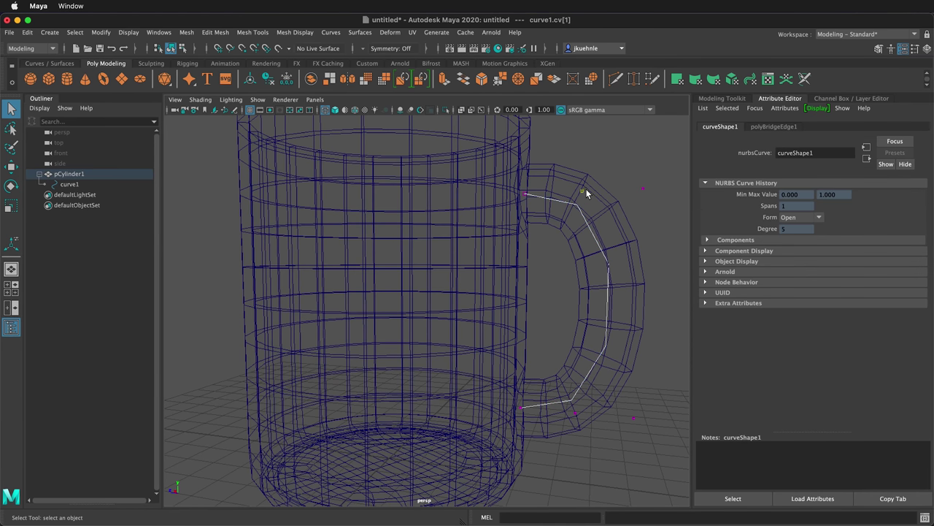
{"action": "key", "text": "w"}
{"action": "left_click_drag", "start_coordinate": [584, 165], "coordinate": [584, 147]}
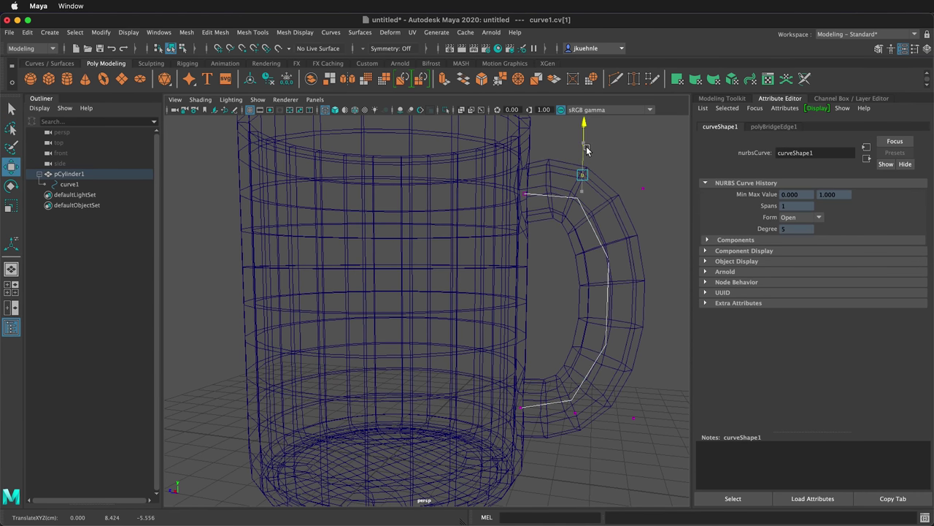
{"action": "left_click_drag", "start_coordinate": [557, 183], "coordinate": [671, 155]}
{"action": "left_click", "coordinate": [643, 188]}
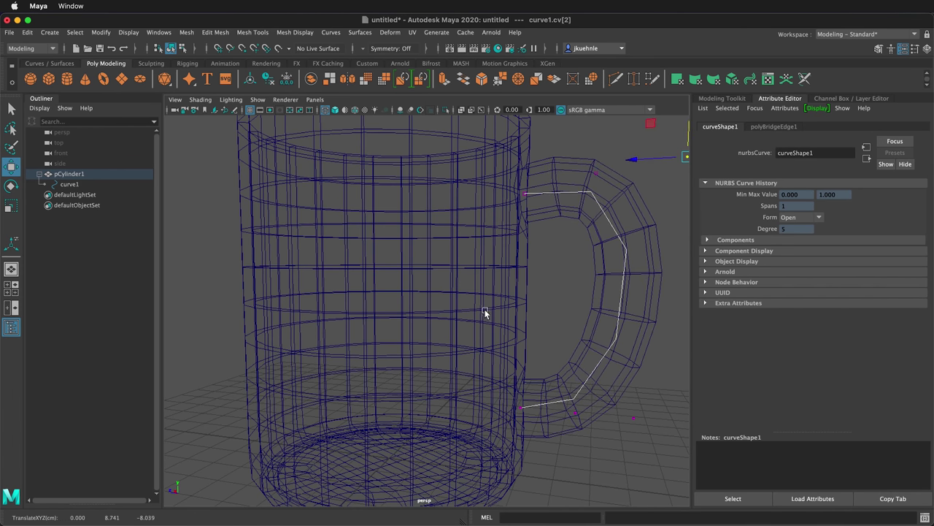
{"action": "right_click_drag", "start_coordinate": [486, 313], "coordinate": [347, 296], "text": "alt"}
Push the lower and upper control vertices outward and lift them, then return to object selection
{"action": "left_click", "coordinate": [539, 385]}
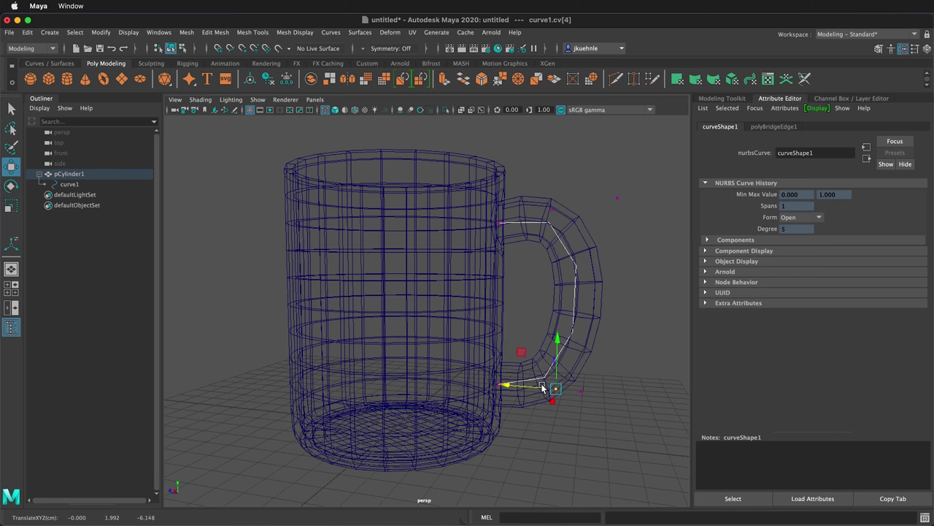
{"action": "left_click", "coordinate": [565, 392]}
{"action": "left_click", "coordinate": [581, 391]}
{"action": "left_click_drag", "start_coordinate": [581, 392], "coordinate": [628, 394]}
{"action": "left_click", "coordinate": [618, 202]}
{"action": "left_click", "coordinate": [619, 197]}
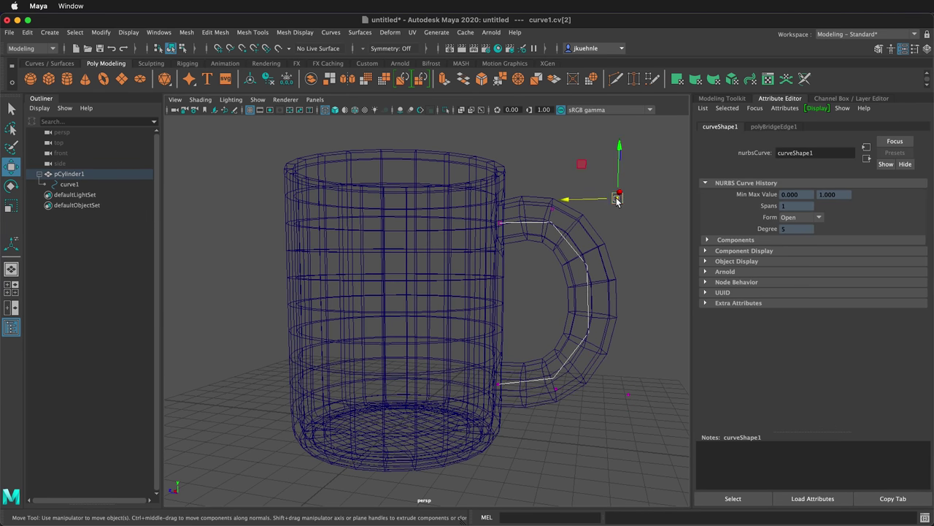
{"action": "left_click_drag", "start_coordinate": [620, 197], "coordinate": [596, 198]}
{"action": "left_click_drag", "start_coordinate": [633, 175], "coordinate": [634, 144]}
{"action": "left_click", "coordinate": [670, 209]}
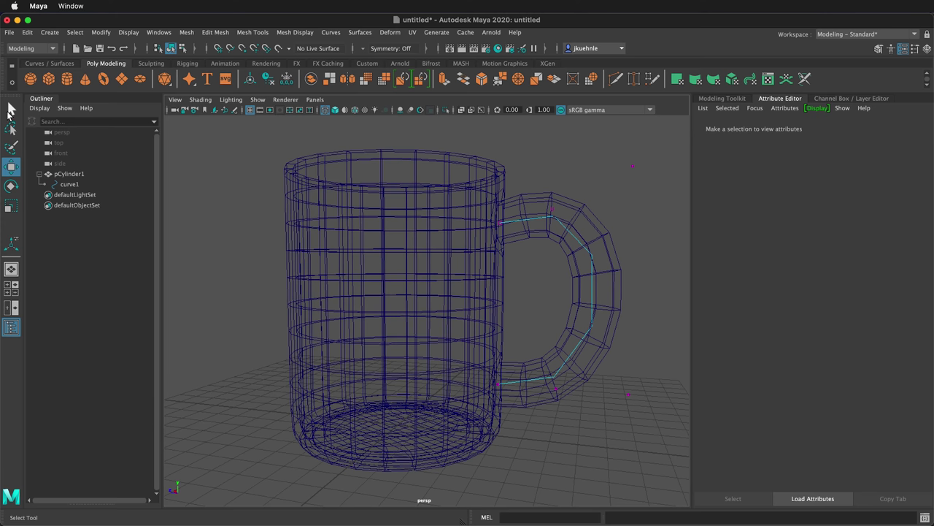
{"action": "left_click", "coordinate": [11, 109]}
On the shaded mug, set polyBridgeEdge1's Taper to 0.625 so the handle narrows
{"action": "key", "text": "5"}
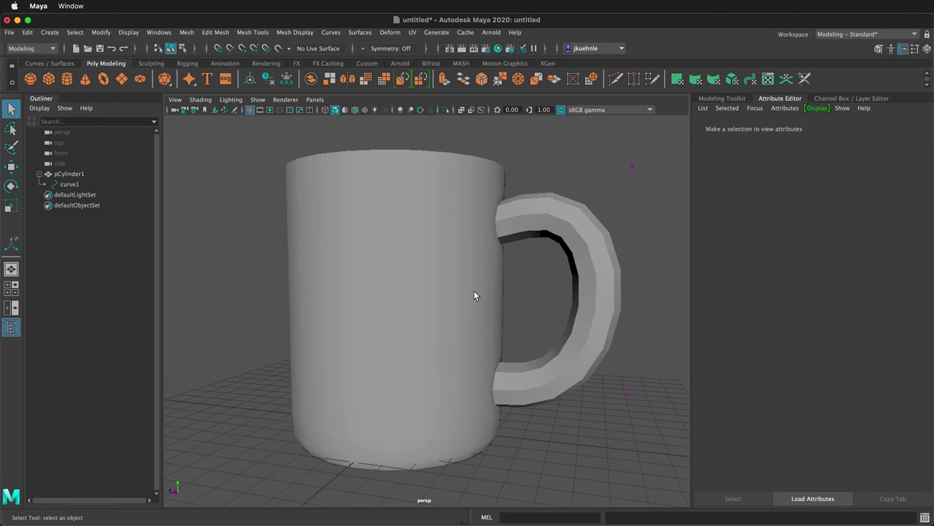
{"action": "left_click", "coordinate": [428, 233]}
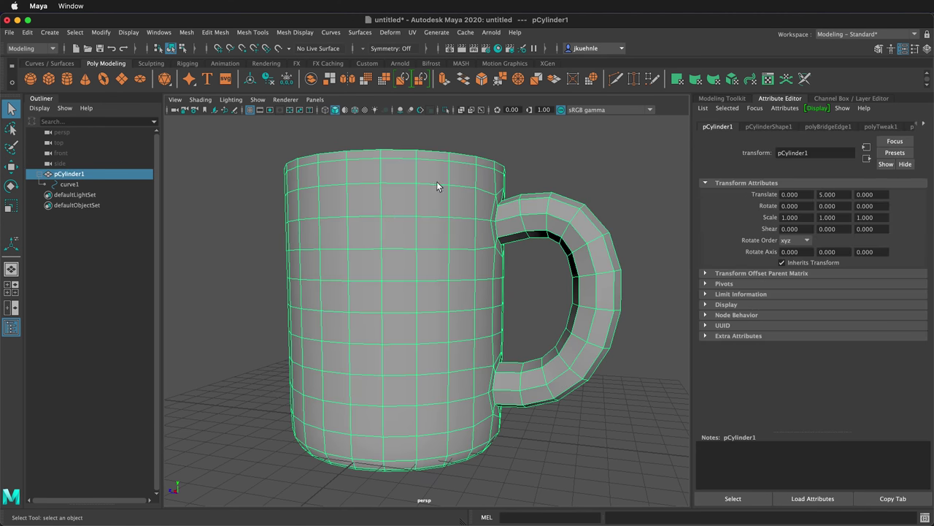
{"action": "left_click", "coordinate": [832, 127]}
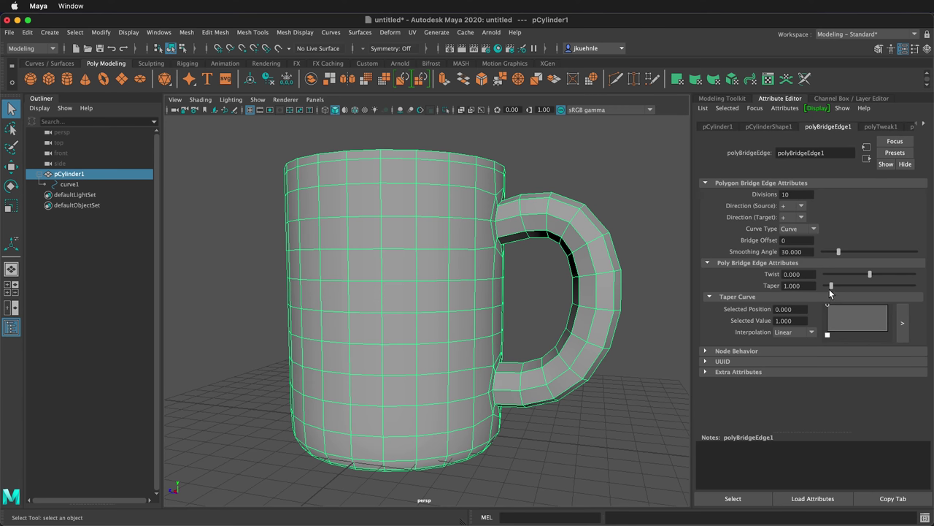
{"action": "mouse_move", "coordinate": [831, 285]}
{"action": "left_mouse_down"}
{"action": "mouse_move", "coordinate": [841, 287]}
{"action": "mouse_move", "coordinate": [828, 280]}
{"action": "left_mouse_up"}
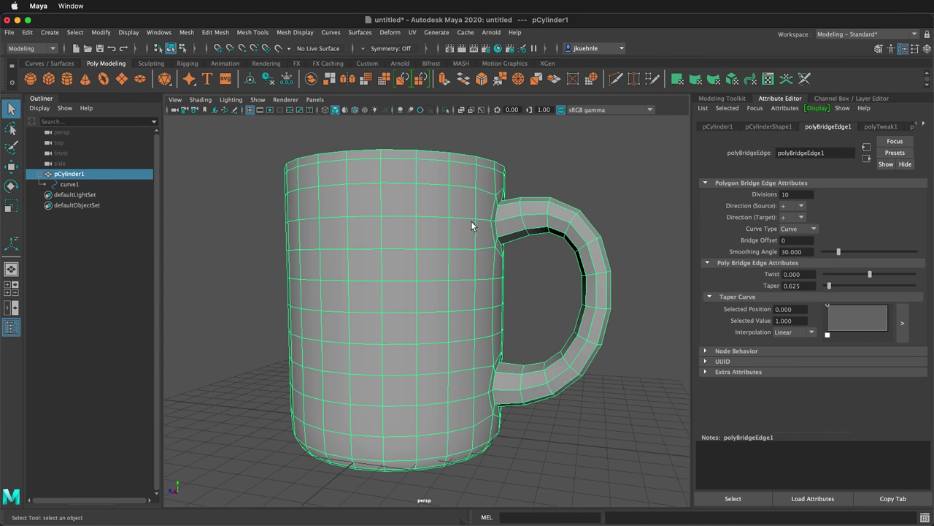
{"action": "right_click_drag", "start_coordinate": [457, 266], "coordinate": [400, 268], "text": "shift"}
Check the new edge cuts at the handle ends in smooth preview, then select the whole mug
{"action": "scroll", "coordinate": [511, 214], "scroll_direction": "up", "scroll_amount": 3}
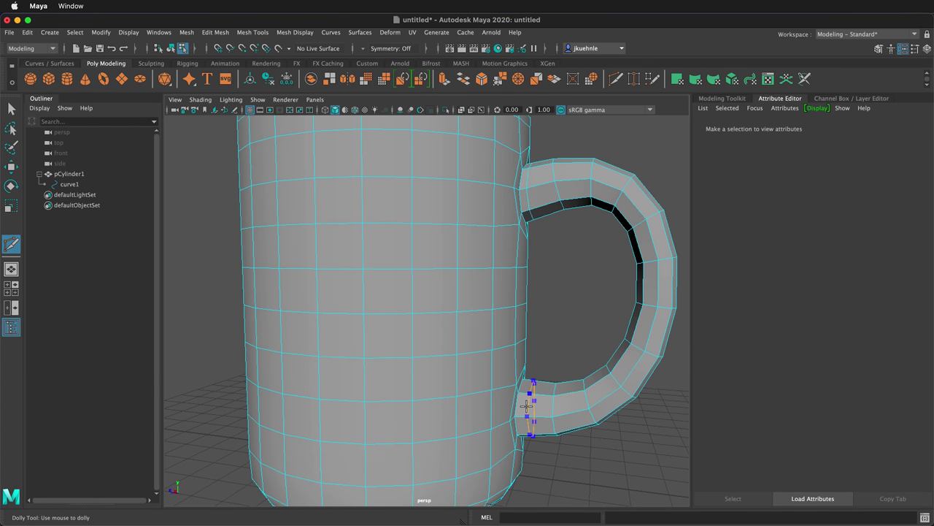
{"action": "scroll", "coordinate": [496, 303], "scroll_direction": "up", "scroll_amount": 3}
{"action": "scroll", "coordinate": [500, 299], "scroll_direction": "down", "scroll_amount": 6}
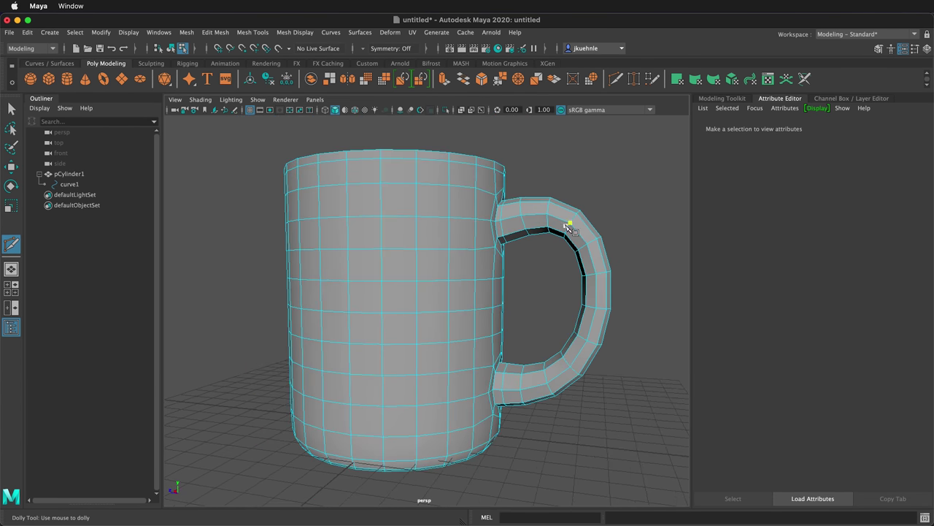
{"action": "key", "text": "3"}
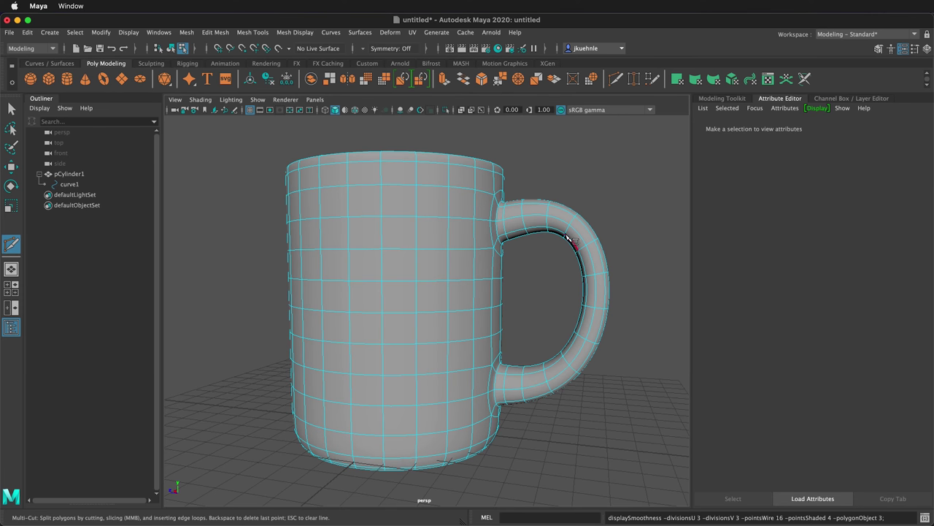
{"action": "key", "text": "1"}
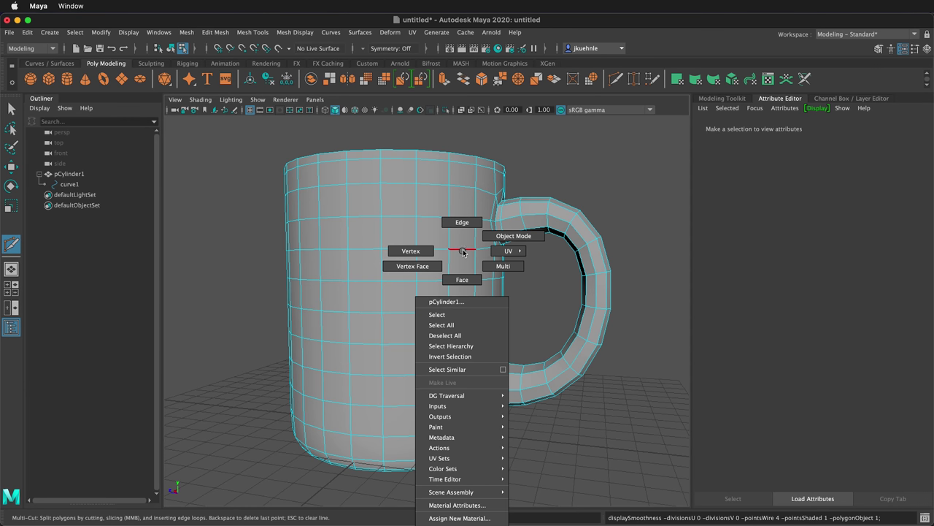
{"action": "right_click_drag", "start_coordinate": [462, 251], "coordinate": [501, 238]}
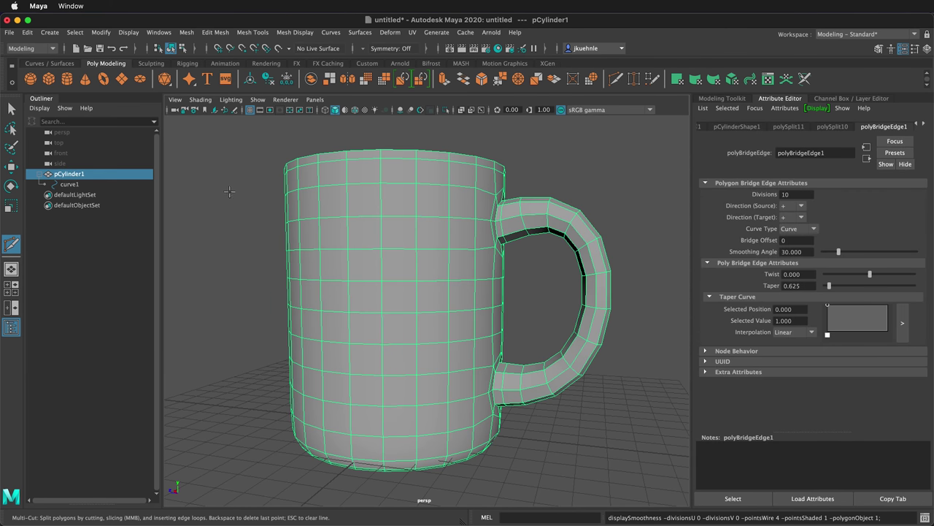
Apply Smooth at 1 division to the mug, then deselect it and look down into it
{"action": "key", "text": "q"}
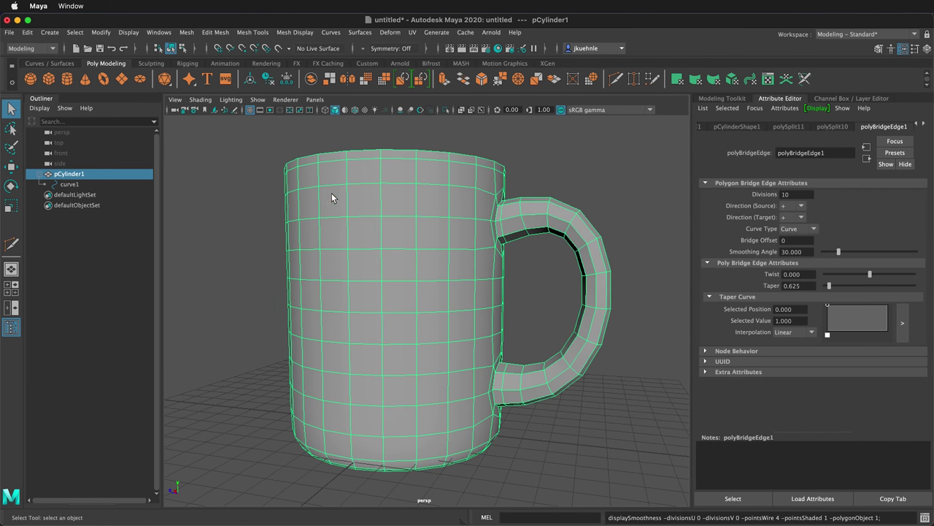
{"action": "left_click", "coordinate": [365, 77]}
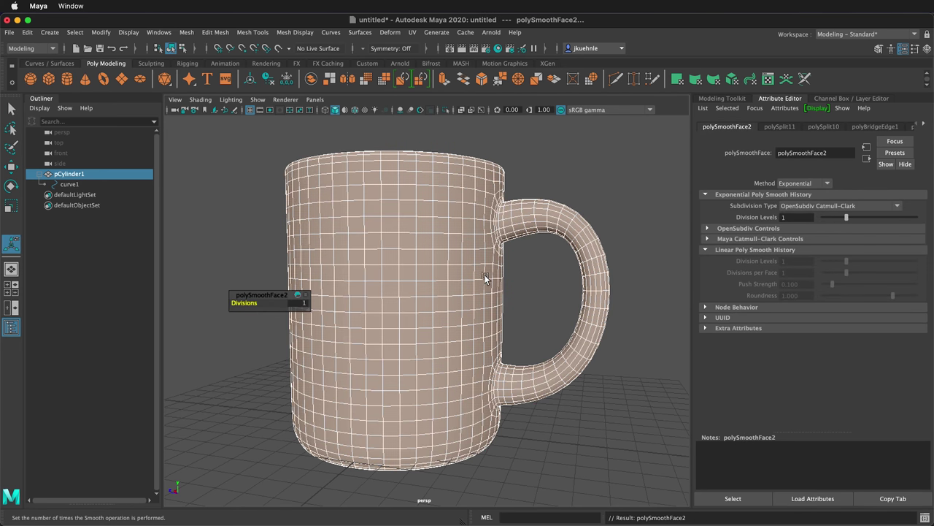
{"action": "left_click", "coordinate": [266, 239]}
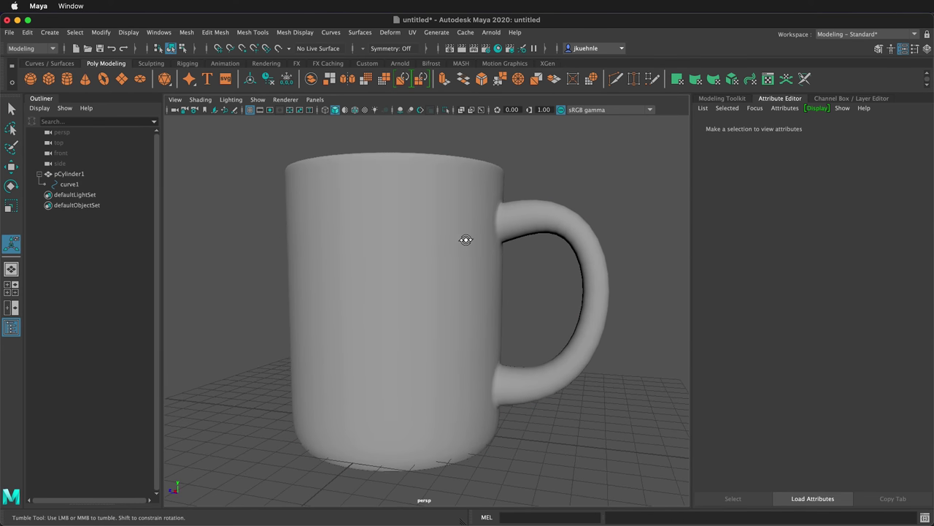
{"action": "mouse_move", "coordinate": [466, 238]}
{"action": "left_mouse_down", "text": "alt"}
{"action": "mouse_move", "coordinate": [420, 263]}
{"action": "mouse_move", "coordinate": [445, 288]}
{"action": "mouse_move", "coordinate": [477, 284]}
{"action": "mouse_move", "coordinate": [473, 172]}
{"action": "mouse_move", "coordinate": [394, 179]}
{"action": "mouse_move", "coordinate": [460, 229]}
{"action": "mouse_move", "coordinate": [492, 238]}
{"action": "mouse_move", "coordinate": [469, 241]}
{"action": "left_mouse_up", "text": "alt"}
Switch to the front view and smooth the cylinder body
{"action": "left_click", "coordinate": [63, 152]}
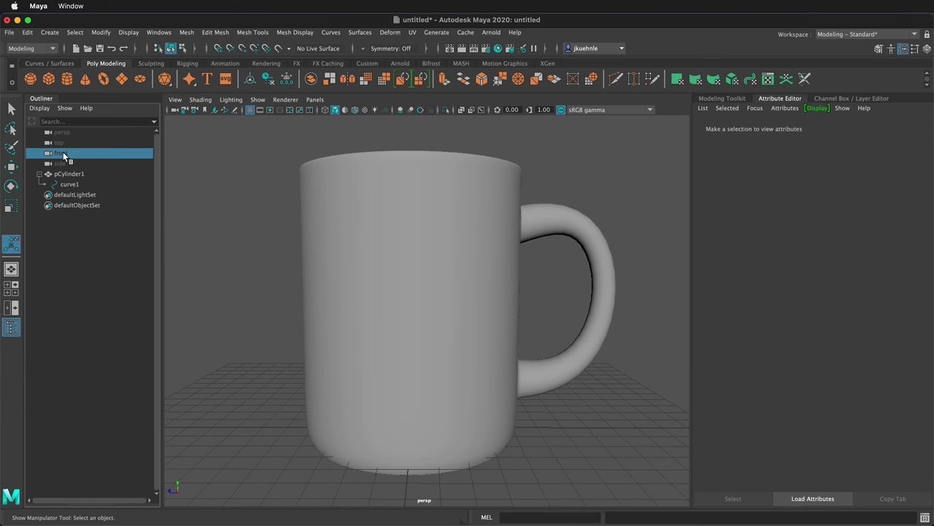
{"action": "left_click_drag", "start_coordinate": [62, 151], "coordinate": [276, 184]}
{"action": "left_click", "coordinate": [411, 219]}
{"action": "right_click_drag", "start_coordinate": [411, 220], "coordinate": [411, 234], "text": "shift"}
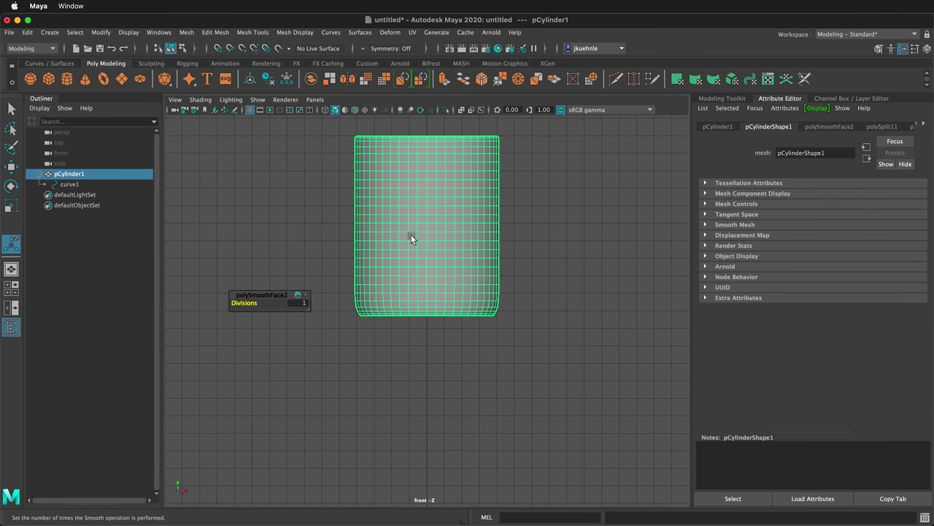
{"action": "scroll", "coordinate": [421, 301], "scroll_direction": "up", "scroll_amount": 10}
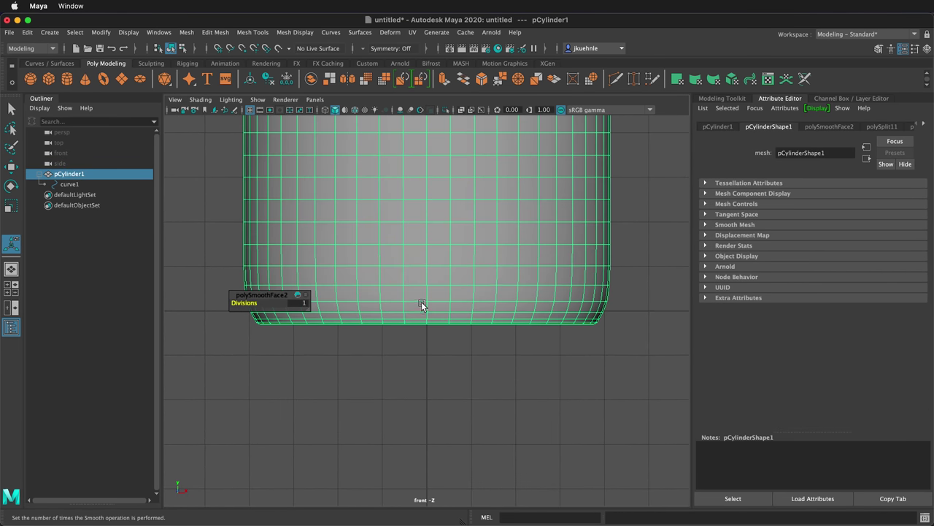
{"action": "key", "text": "w"}
{"action": "scroll", "coordinate": [443, 286], "scroll_direction": "down", "scroll_amount": 5}
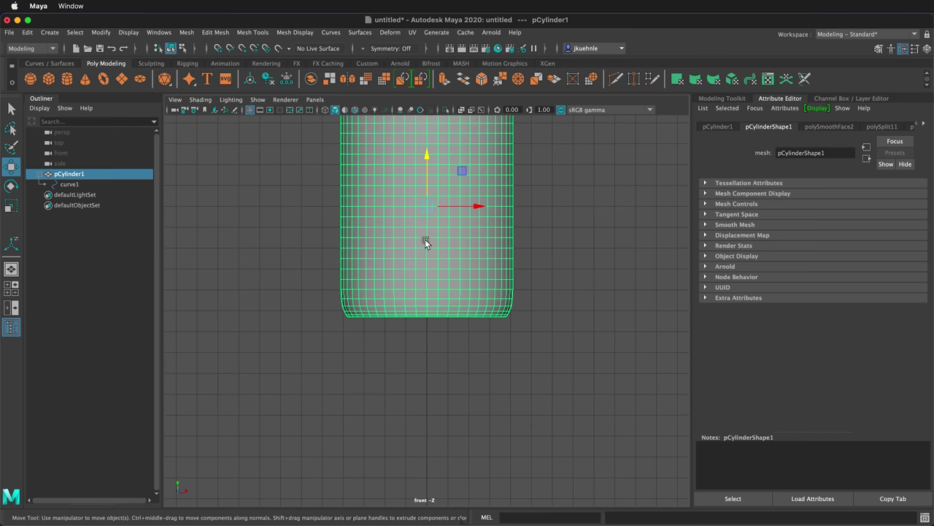
Snap the cylinder's pivot to its bottom edge and raise the body along Y
{"action": "key", "text": "d"}
{"action": "key", "text": "v"}
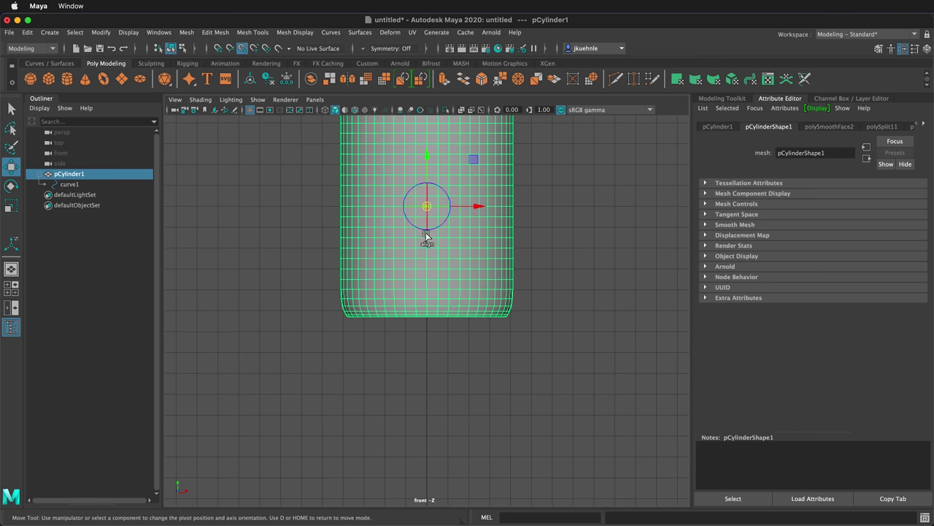
{"action": "left_click_drag", "start_coordinate": [428, 175], "coordinate": [431, 329]}
{"action": "scroll", "coordinate": [430, 326], "scroll_direction": "up", "scroll_amount": 5}
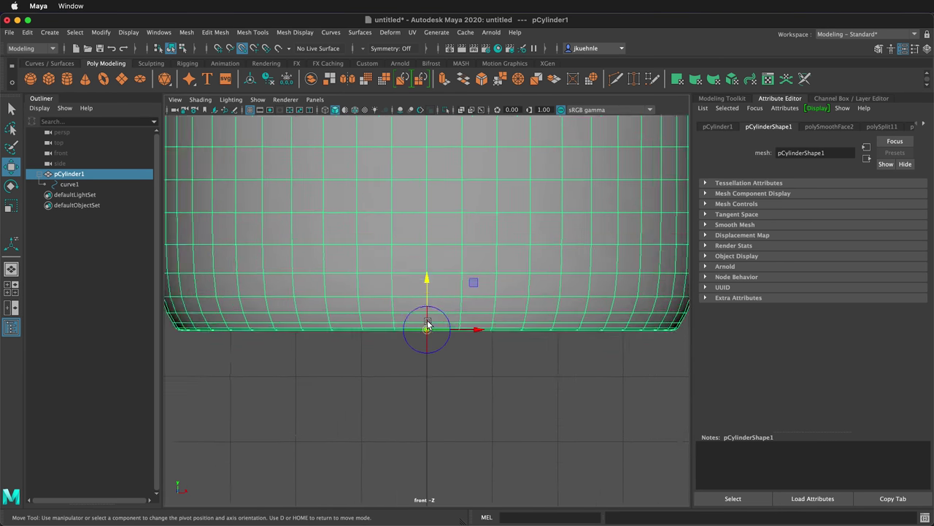
{"action": "scroll", "coordinate": [428, 325], "scroll_direction": "up", "scroll_amount": 6}
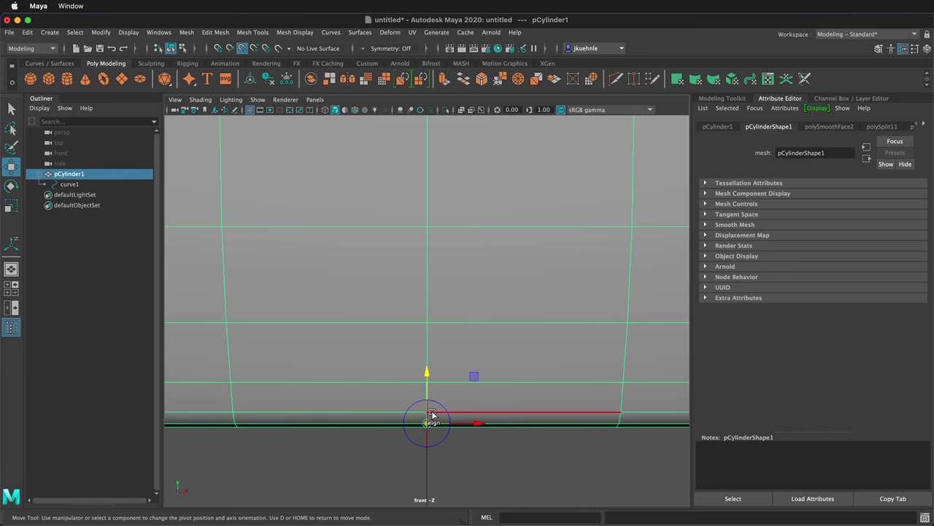
{"action": "left_click_drag", "start_coordinate": [428, 381], "coordinate": [429, 458]}
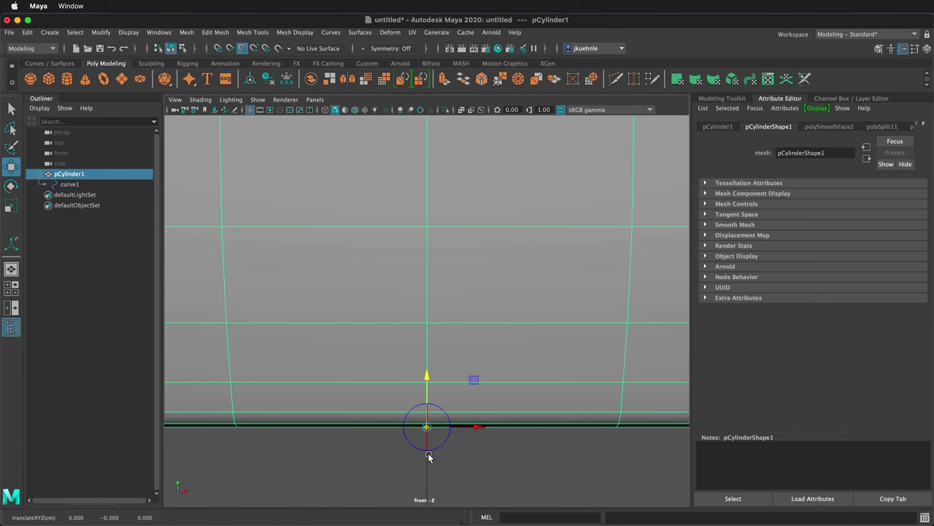
{"action": "key", "text": "d"}
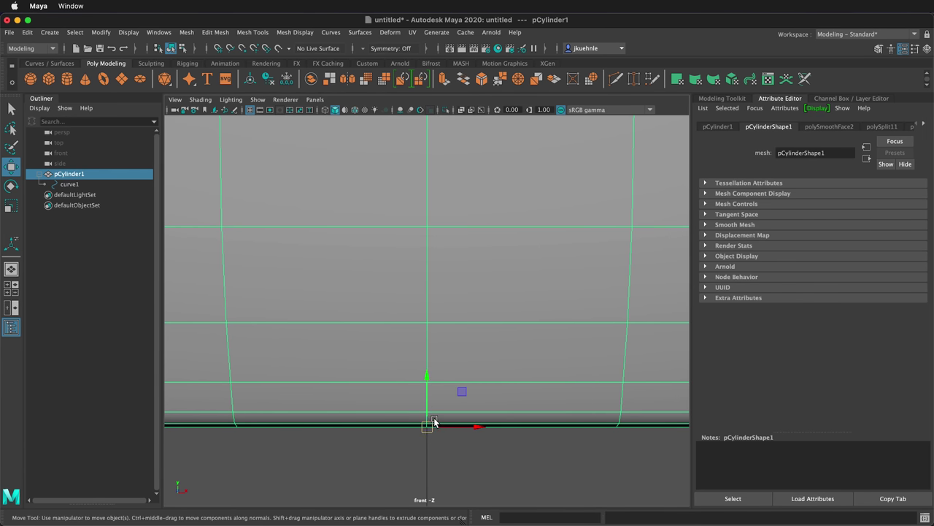
{"action": "left_click_drag", "start_coordinate": [428, 410], "coordinate": [426, 322]}
{"action": "scroll", "coordinate": [426, 316], "scroll_direction": "down", "scroll_amount": 5}
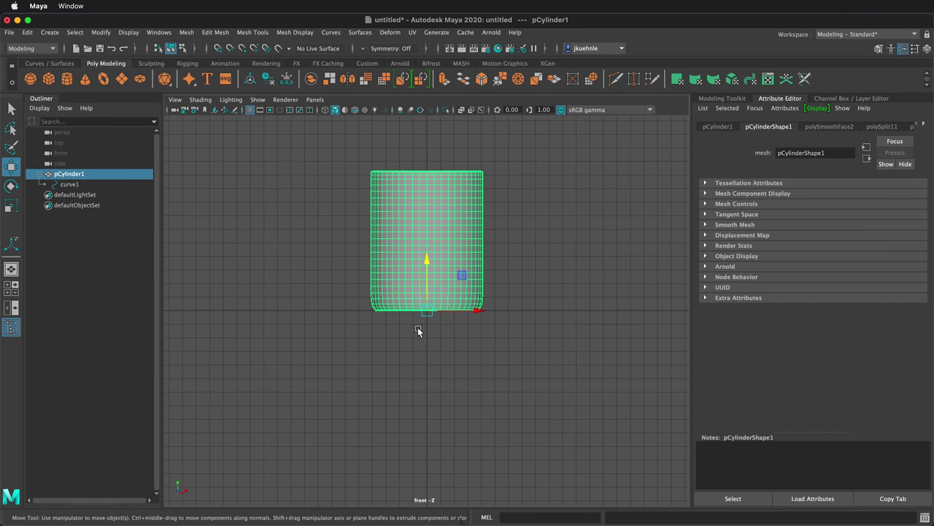
{"action": "scroll", "coordinate": [415, 312], "scroll_direction": "up", "scroll_amount": 2}
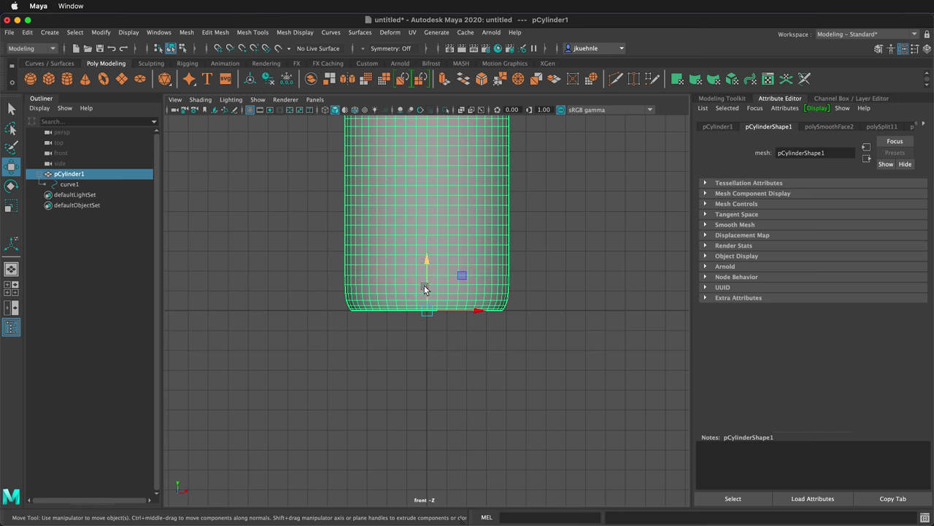
Delete the cylinder's construction history and freeze its transformations
{"action": "left_click", "coordinate": [11, 108]}
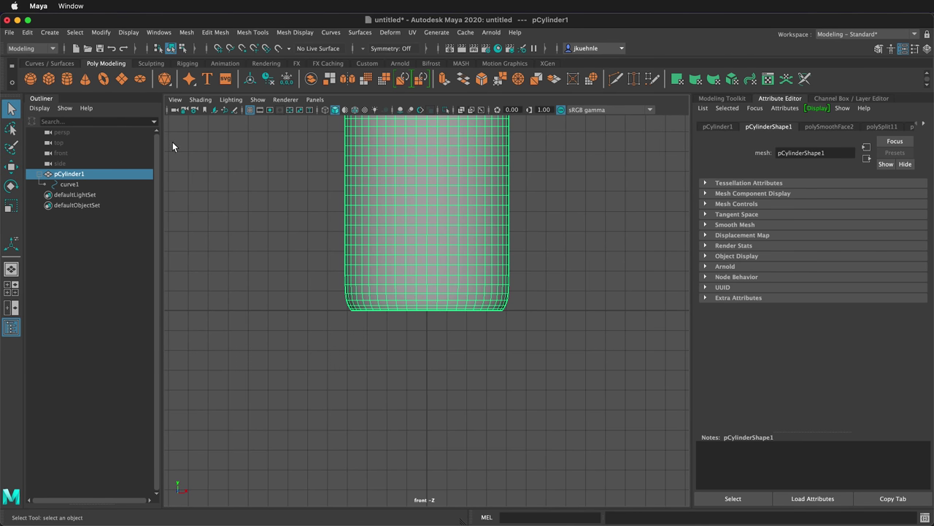
{"action": "left_click", "coordinate": [27, 32]}
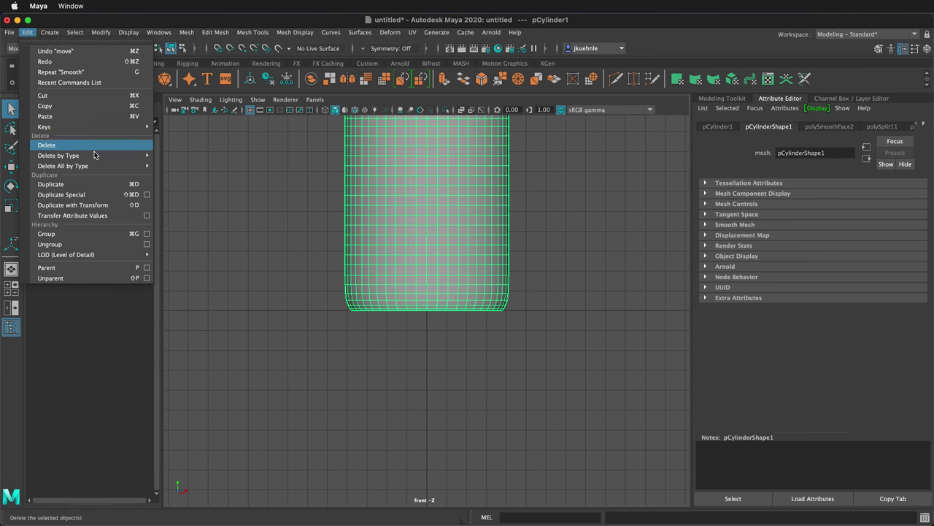
{"action": "mouse_move", "coordinate": [95, 159]}
{"action": "left_click", "coordinate": [175, 155]}
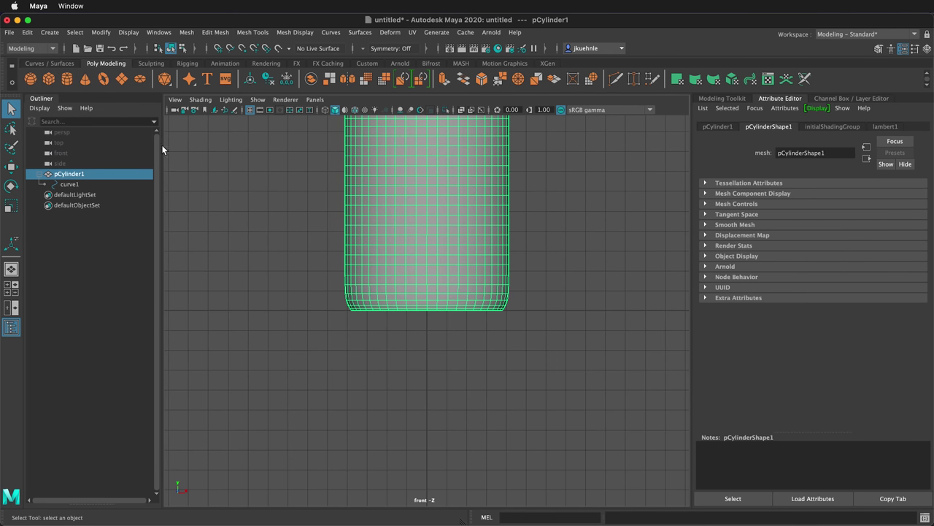
{"action": "left_click", "coordinate": [113, 32]}
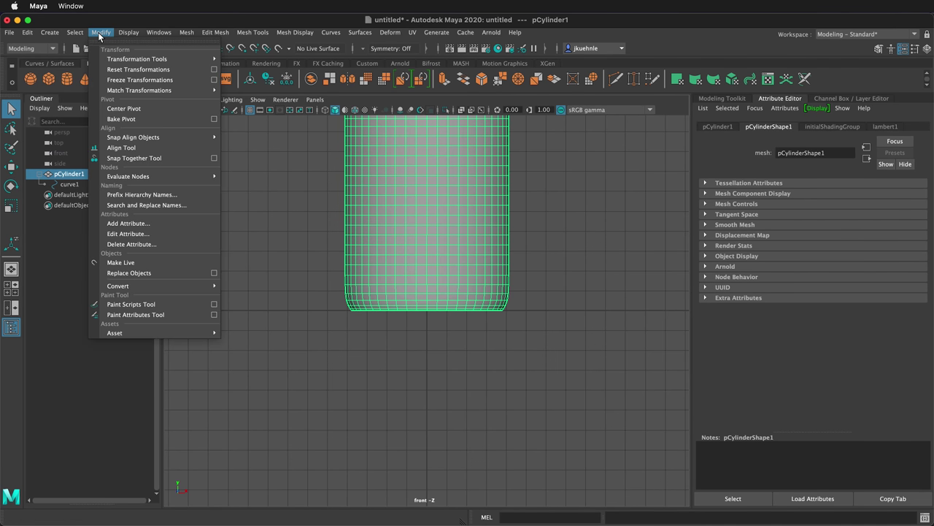
{"action": "left_click", "coordinate": [159, 81]}
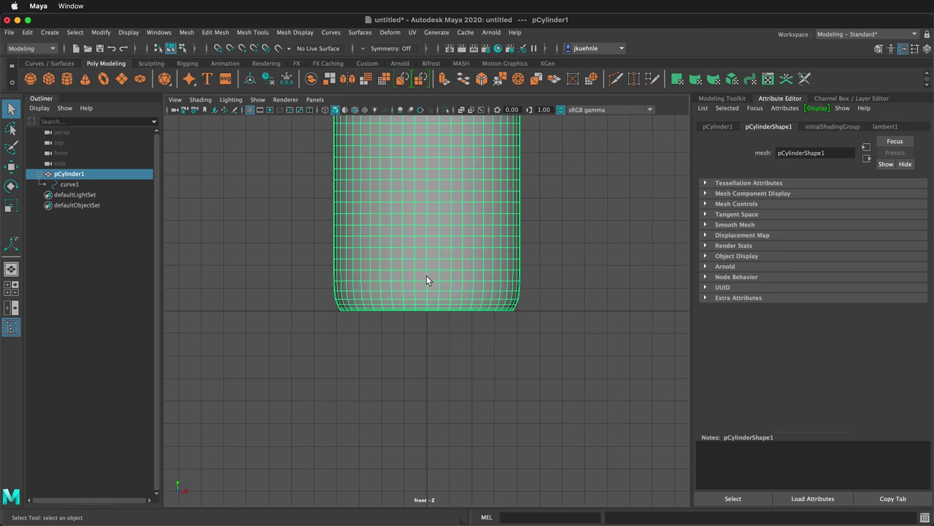
Show the mug through the persp camera in the viewport
{"action": "scroll", "coordinate": [426, 275], "scroll_direction": "down", "scroll_amount": 2}
{"action": "left_click_drag", "start_coordinate": [455, 259], "coordinate": [430, 273], "text": "alt"}
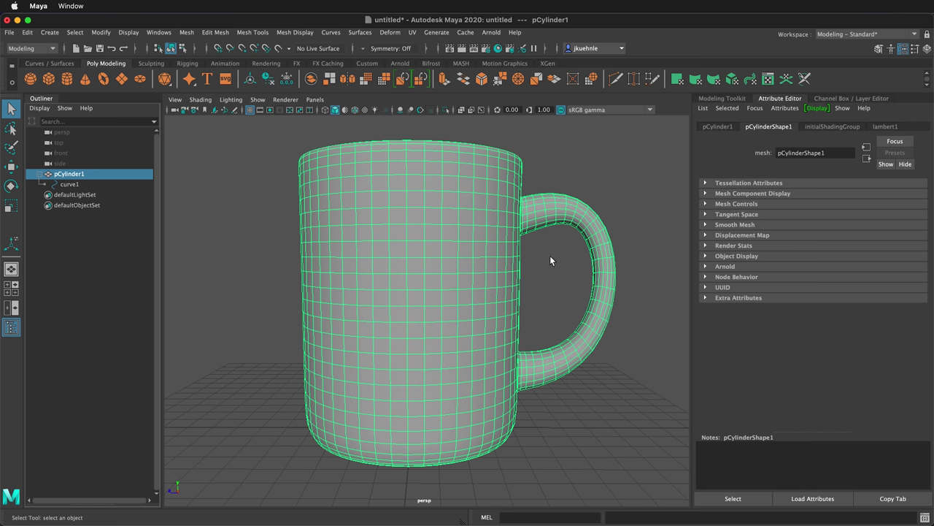
{"action": "left_click_drag", "start_coordinate": [550, 256], "coordinate": [511, 315], "text": "alt"}
Assign a new Arnold aiStandardSurface material to the mug
{"action": "left_click", "coordinate": [573, 290]}
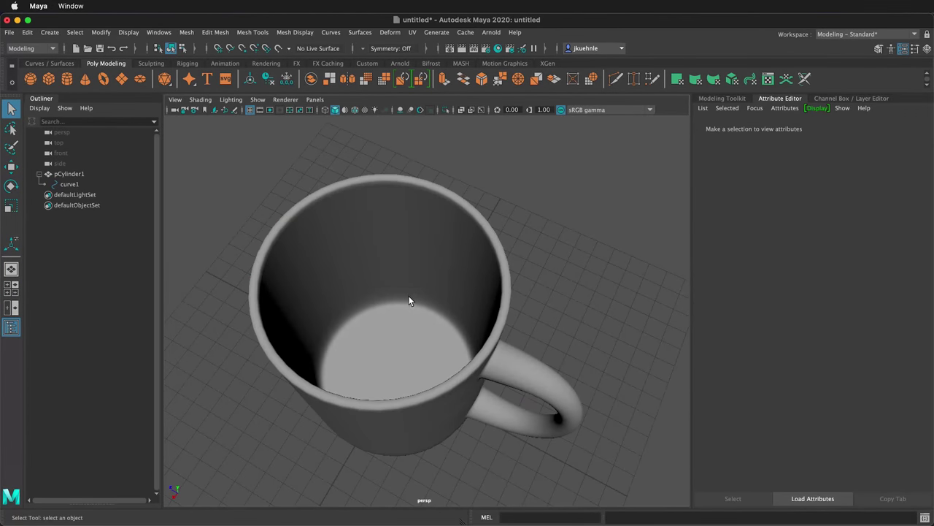
{"action": "left_click_drag", "start_coordinate": [409, 300], "coordinate": [413, 287], "text": "alt"}
{"action": "left_click", "coordinate": [423, 240]}
{"action": "right_click_drag", "start_coordinate": [420, 228], "coordinate": [416, 496]}
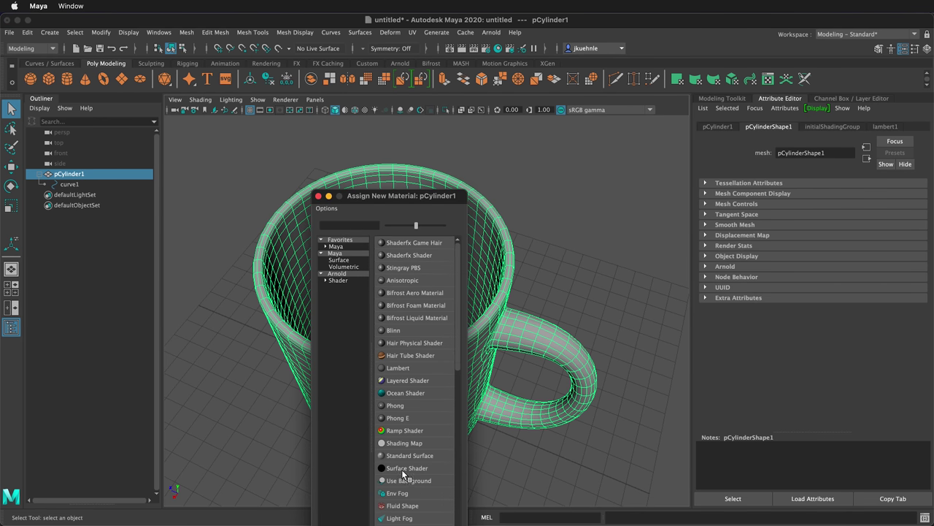
{"action": "left_click", "coordinate": [332, 280]}
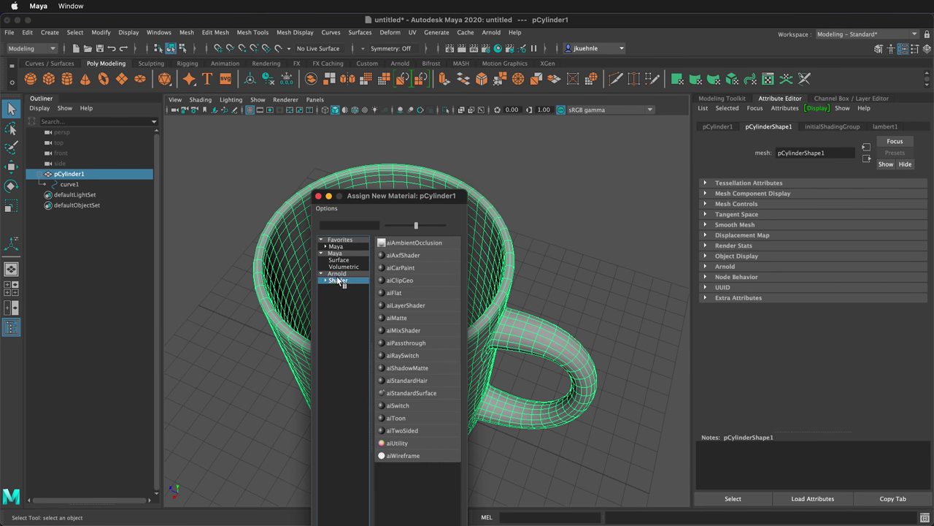
{"action": "left_click", "coordinate": [427, 392]}
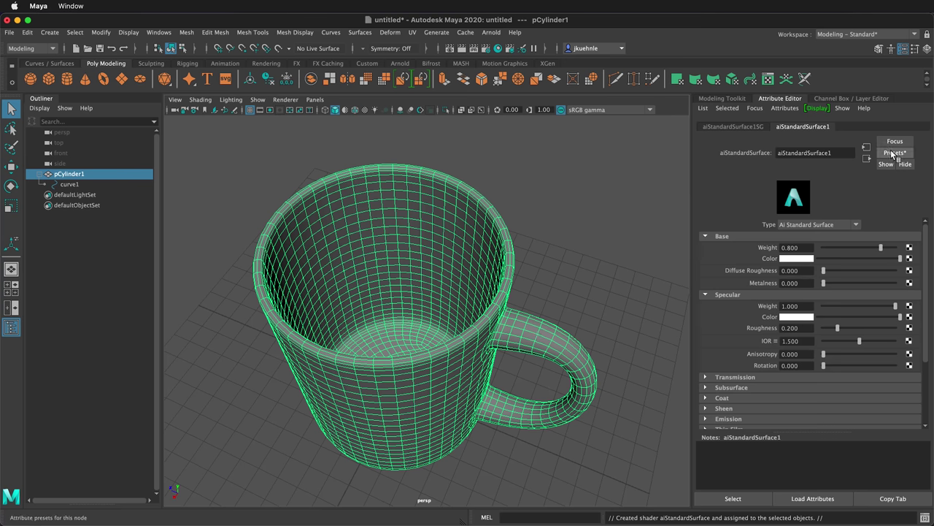
Replace the aiStandardSurface settings with the Ceramic preset (Base Weight 1.000, IOR 1.520)
{"action": "left_click", "coordinate": [894, 154]}
{"action": "mouse_move", "coordinate": [823, 421]}
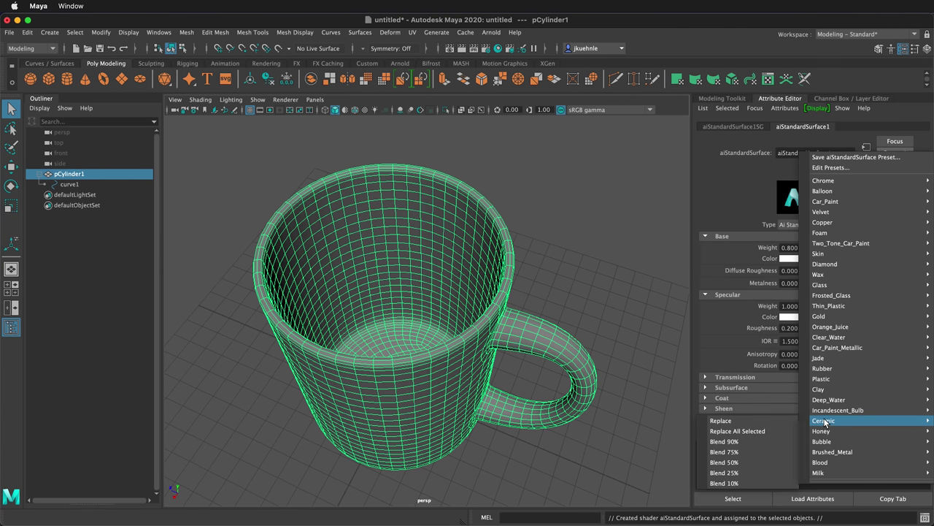
{"action": "left_click", "coordinate": [737, 421]}
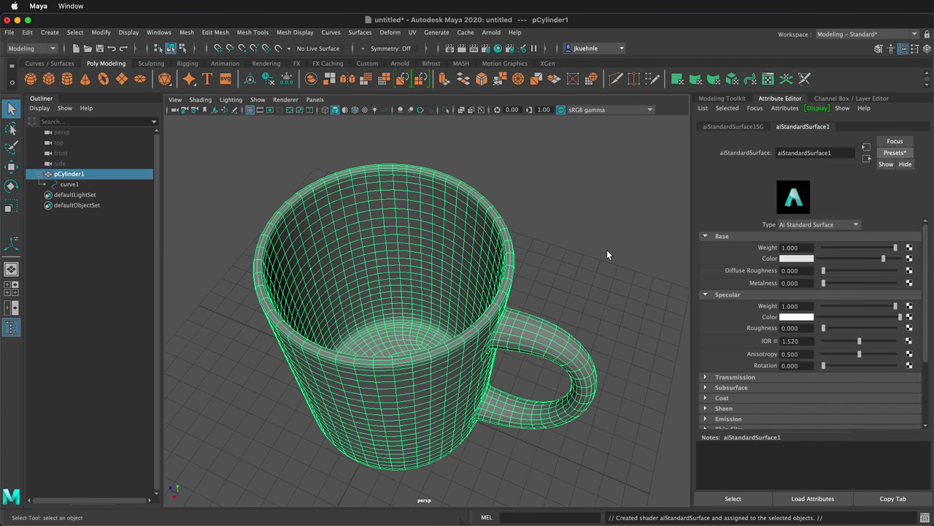
{"action": "left_click", "coordinate": [525, 157]}
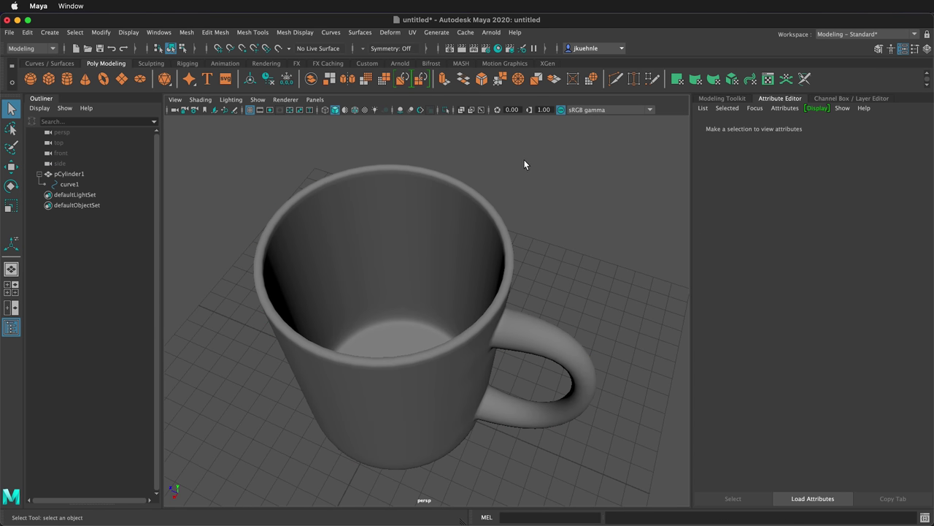
{"action": "left_click_drag", "start_coordinate": [470, 268], "coordinate": [424, 284], "text": "alt"}
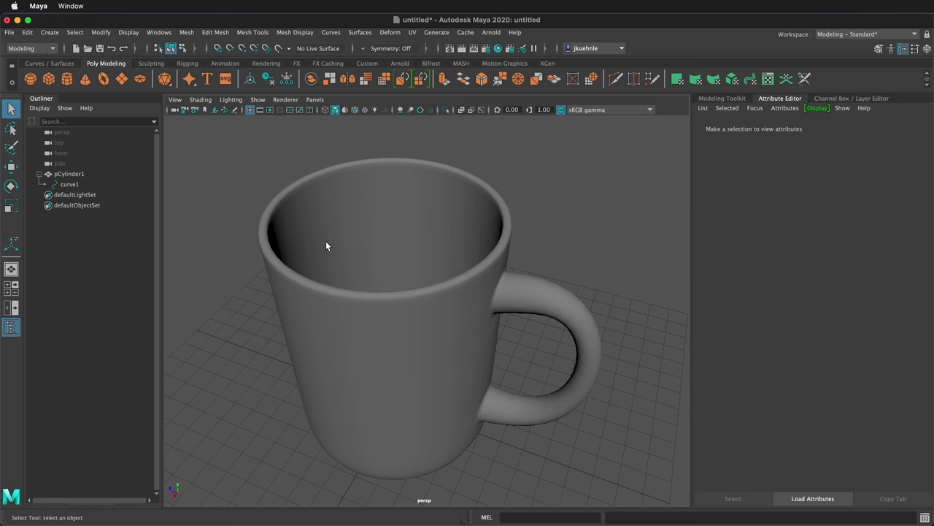
{"action": "left_click_drag", "start_coordinate": [326, 246], "coordinate": [328, 227], "text": "alt"}
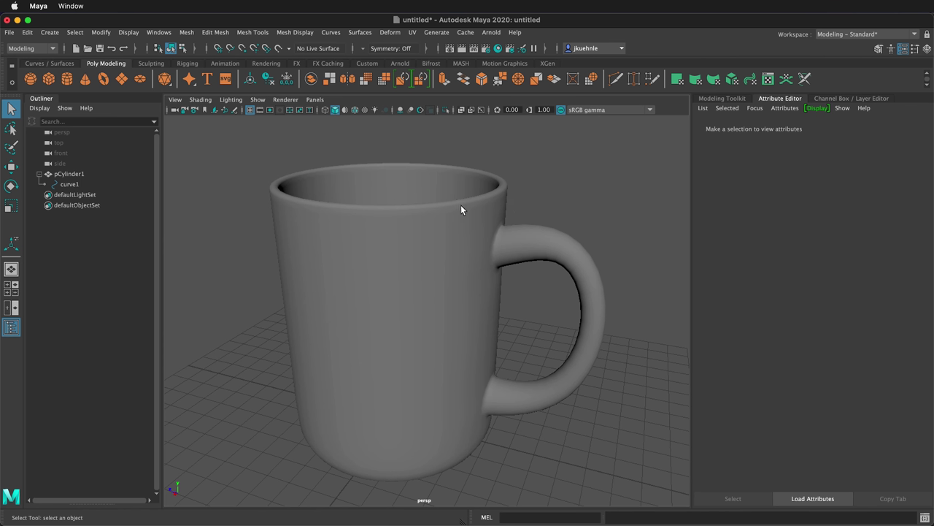